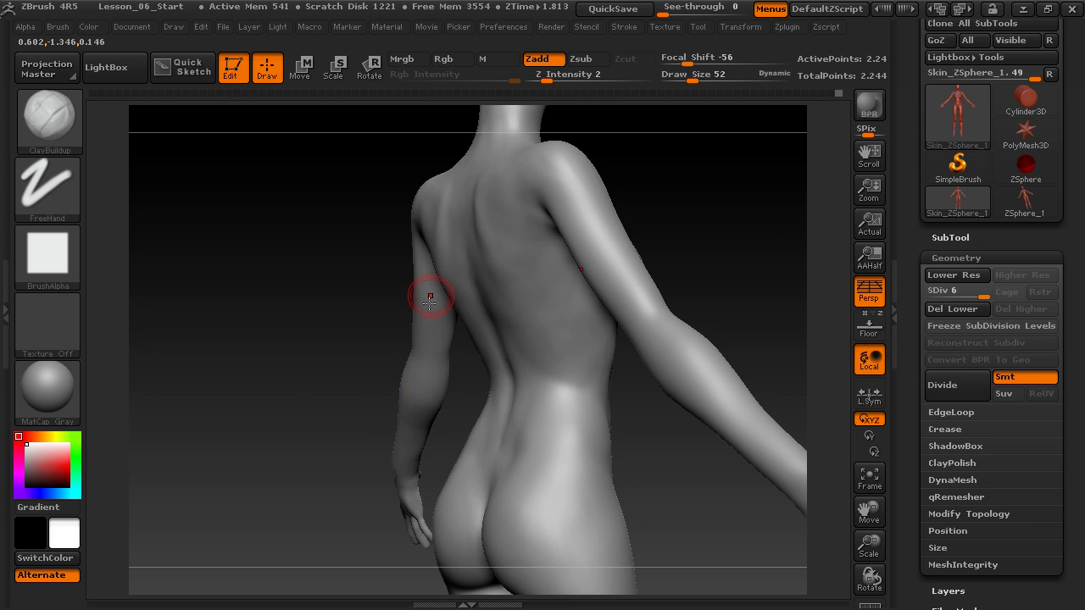
Step: Lower the body mesh to subdivision level 3 for reshaping the legs
left_click_drag(314, 407, 387, 424)
left_click_drag(358, 491, 440, 447, "alt")
left_click_drag(338, 485, 411, 424)
left_click_drag(342, 392, 356, 496, "alt")
mouse_move(337, 288)
left_mouse_down("alt")
mouse_move(337, 392)
mouse_move(332, 363)
mouse_move(318, 375)
mouse_move(319, 407)
left_mouse_up("alt")
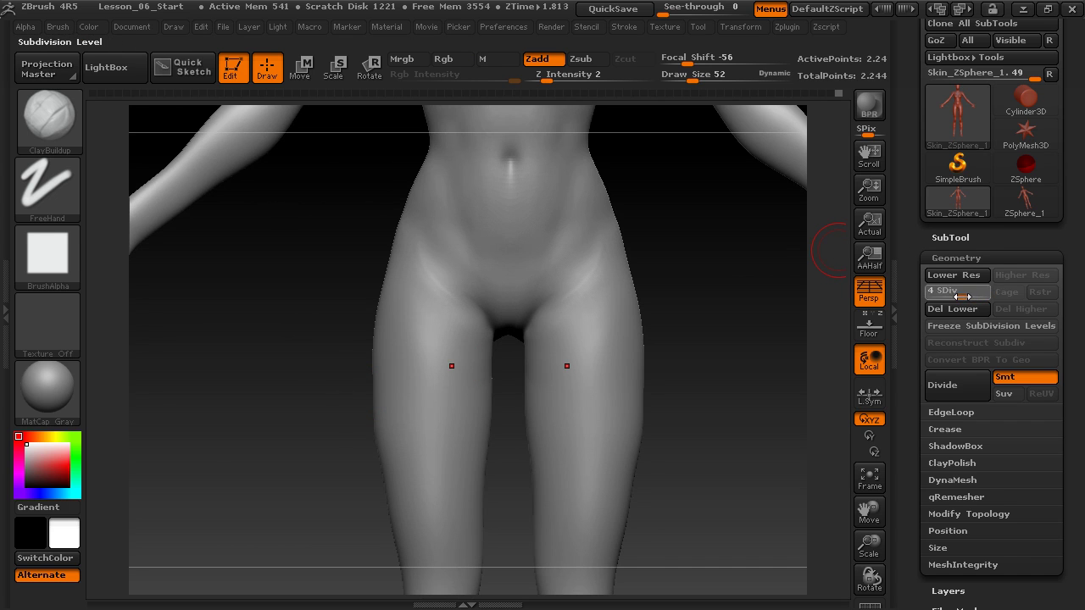
left_click_drag(692, 444, 649, 344, "alt")
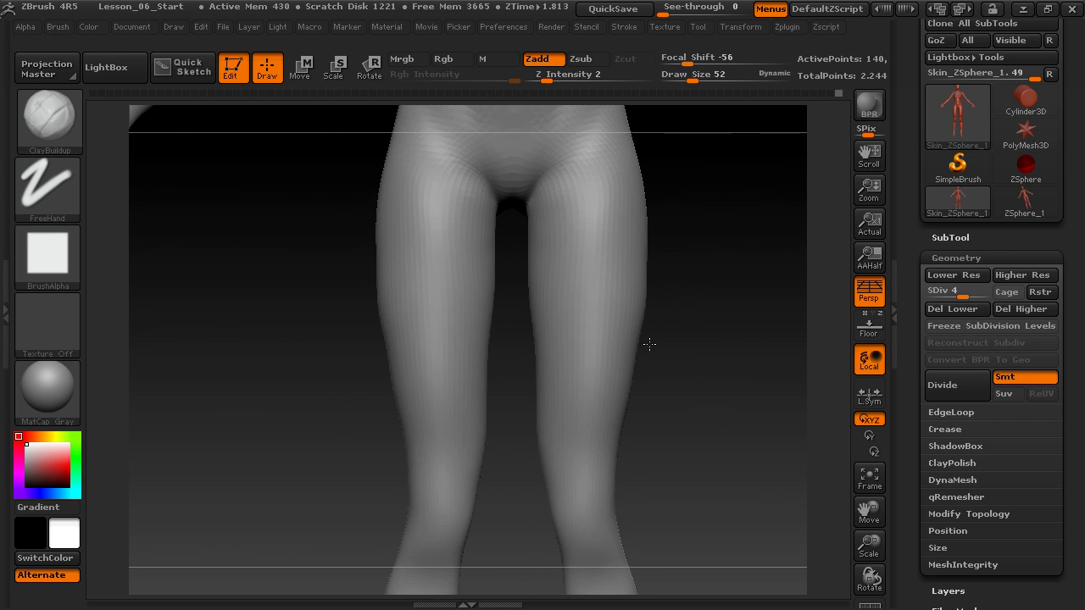
left_click_drag(950, 297, 950, 297)
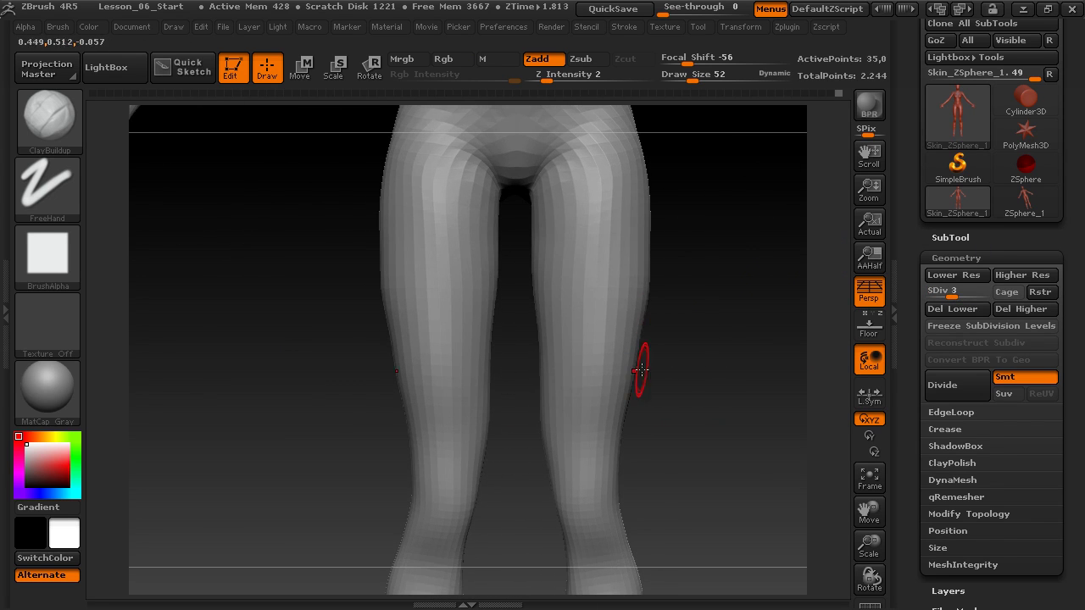
Step: Set the ClayBuildup brush's draw size to 93 and build up the broad volume on the front of the thighs
mouse_move(631, 373)
left_mouse_down()
mouse_move(680, 346)
mouse_move(625, 342)
mouse_move(675, 335)
mouse_move(589, 335)
left_mouse_up()
key("s")
mouse_move(672, 344)
left_mouse_down()
mouse_move(785, 322)
mouse_move(772, 350)
mouse_move(592, 350)
mouse_move(667, 331)
mouse_move(623, 274)
mouse_move(669, 297)
mouse_move(717, 274)
mouse_move(666, 357)
left_mouse_up()
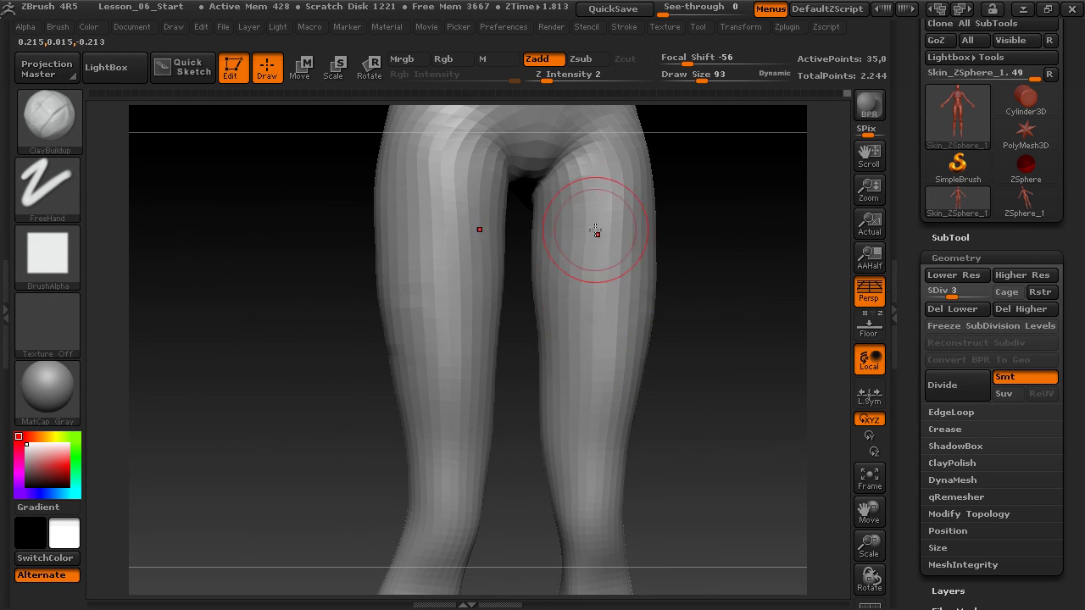
left_click_drag(717, 250, 560, 375)
left_click_drag(566, 412, 582, 271)
left_click_drag(726, 303, 667, 287)
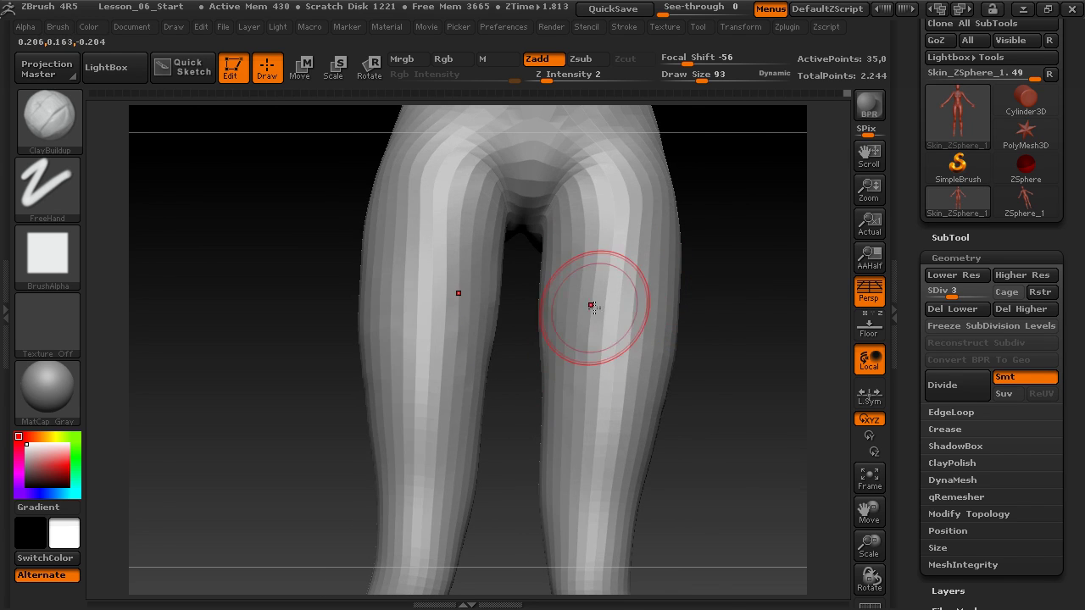
left_click_drag(704, 264, 730, 305)
left_click_drag(705, 390, 714, 267, "alt")
Step: Raise the mesh to subdivision level 4 and build up the front and inner thigh forms down towards the knees
mouse_move(703, 325)
left_mouse_down()
mouse_move(721, 291)
mouse_move(627, 398)
mouse_move(568, 333)
left_mouse_up()
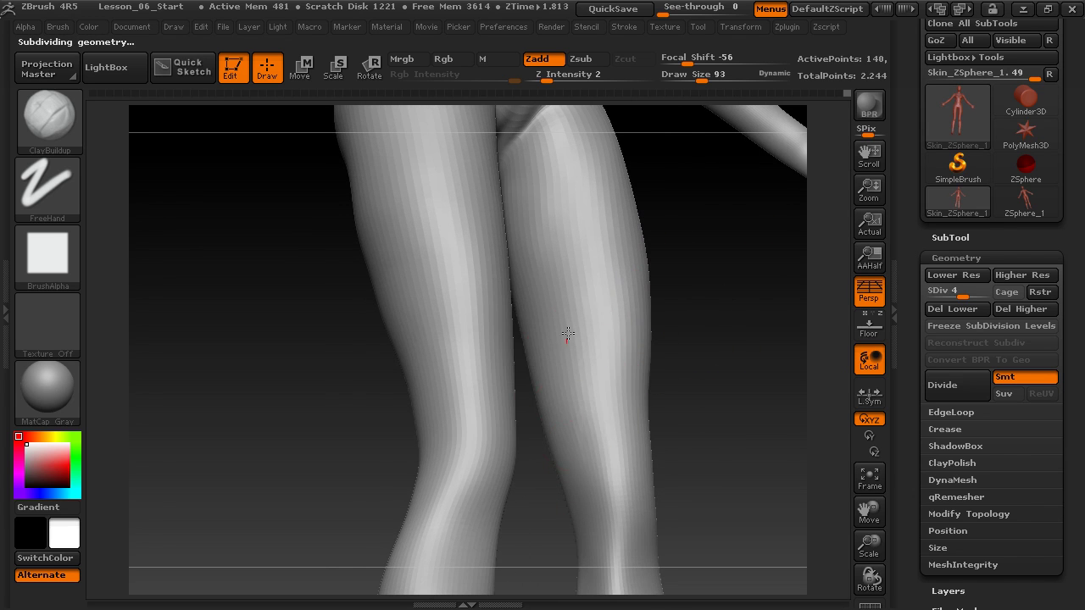
mouse_move(712, 211)
left_mouse_down("alt")
mouse_move(707, 291)
mouse_move(678, 333)
left_mouse_up("alt")
left_click_drag(573, 517, 586, 392)
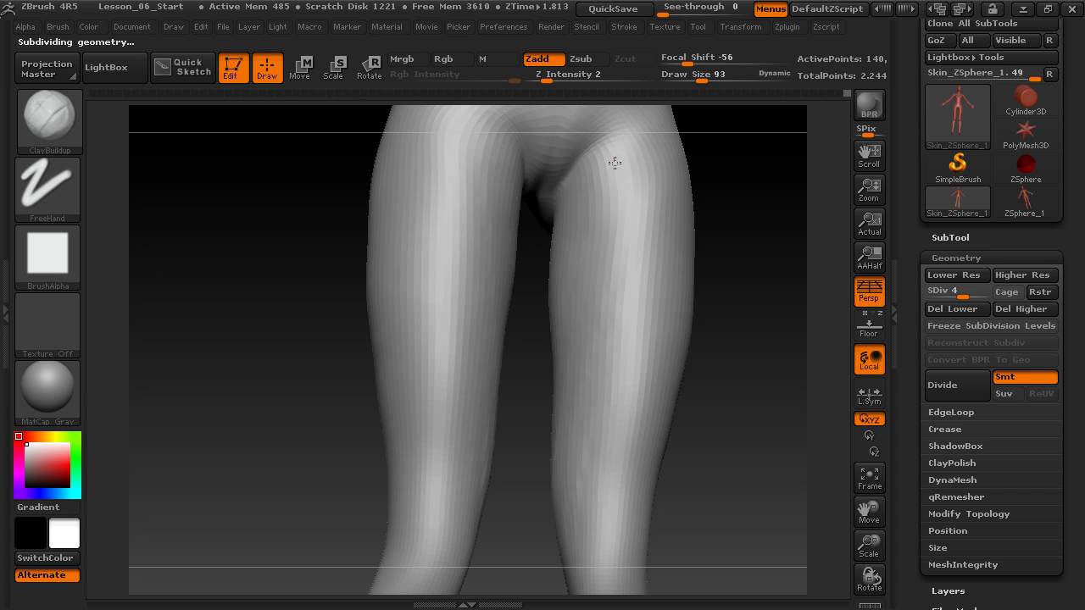
left_click_drag(736, 360, 644, 413)
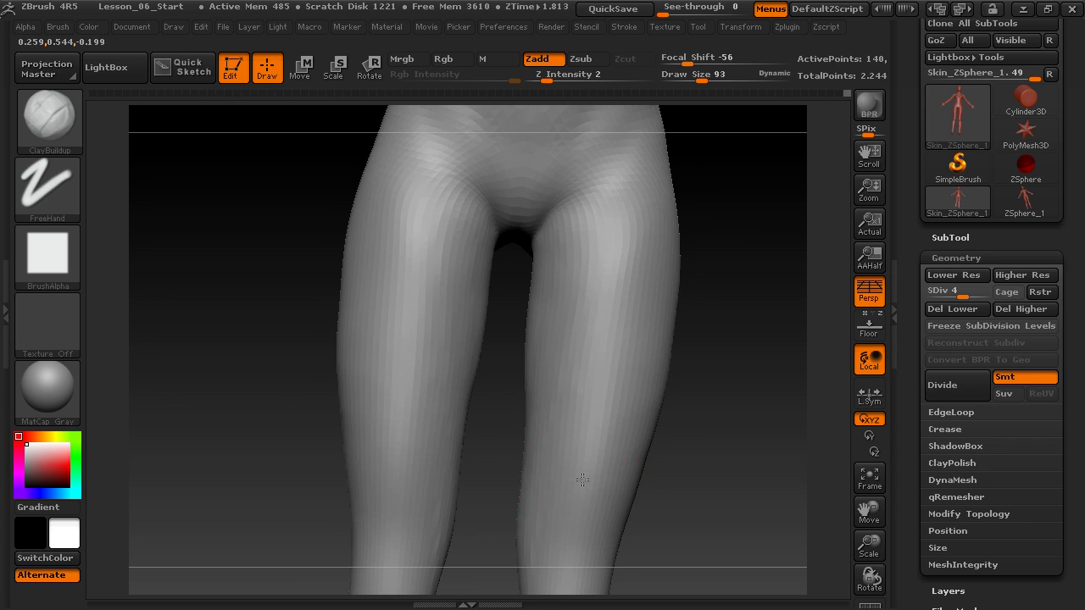
left_click_drag(668, 275, 630, 331)
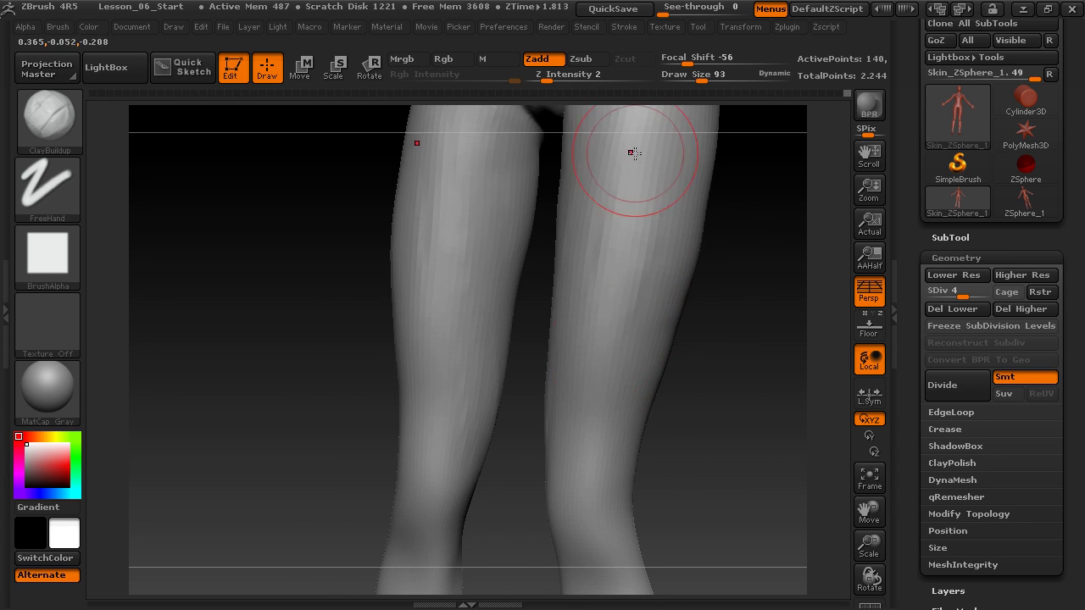
left_click_drag(661, 268, 603, 356)
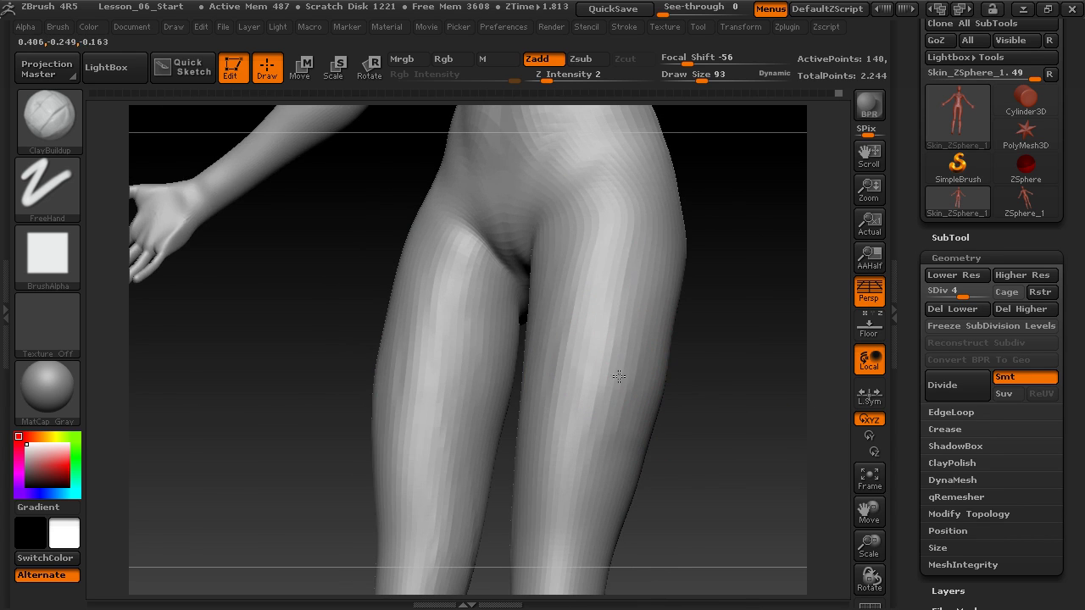
Step: Build up the outer thigh and the side of the hip with ClayBuildup at subdivision level 4
left_click_drag(731, 318, 697, 291)
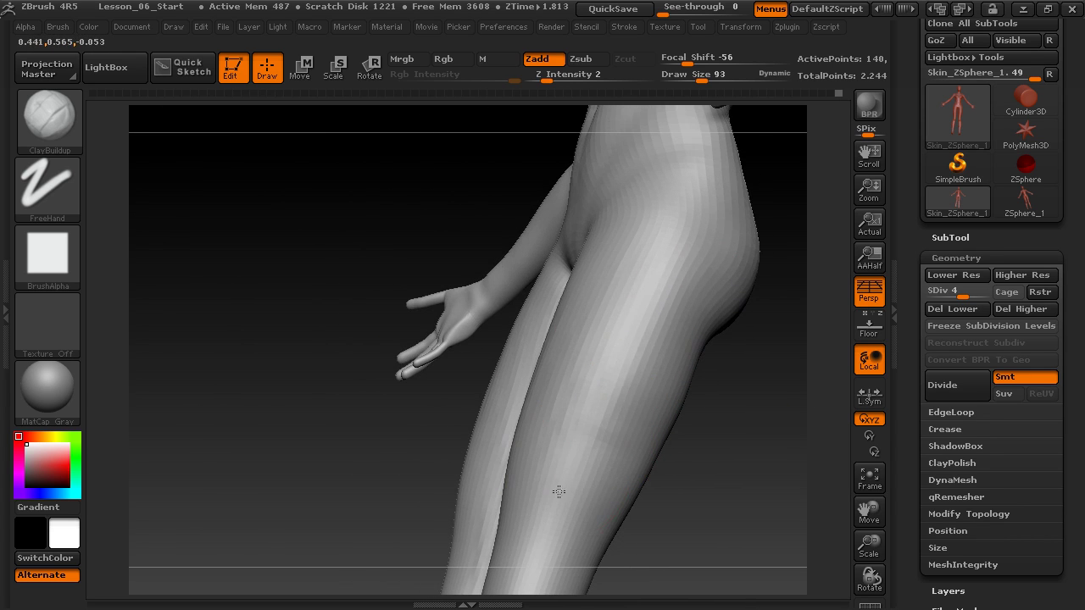
left_click_drag(743, 339, 672, 284)
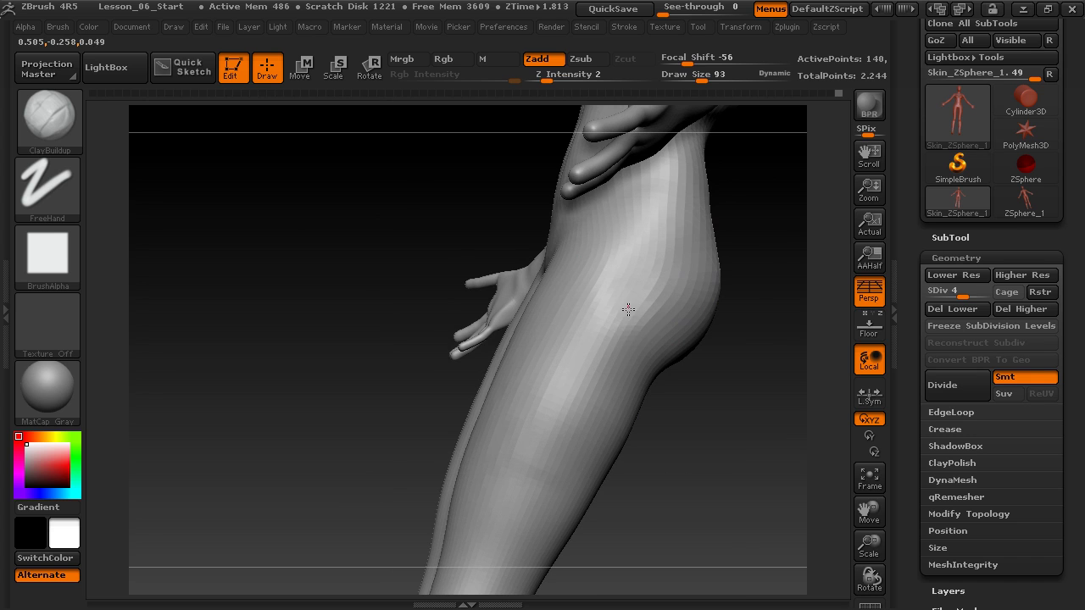
left_click_drag(691, 386, 739, 384)
left_click_drag(688, 303, 627, 282)
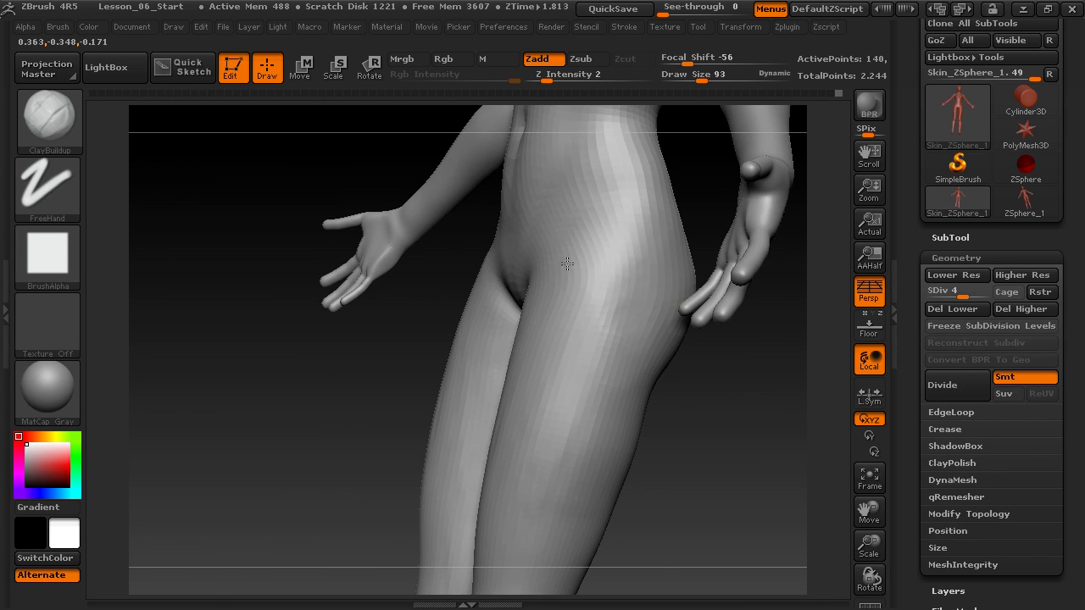
left_click_drag(639, 322, 690, 382)
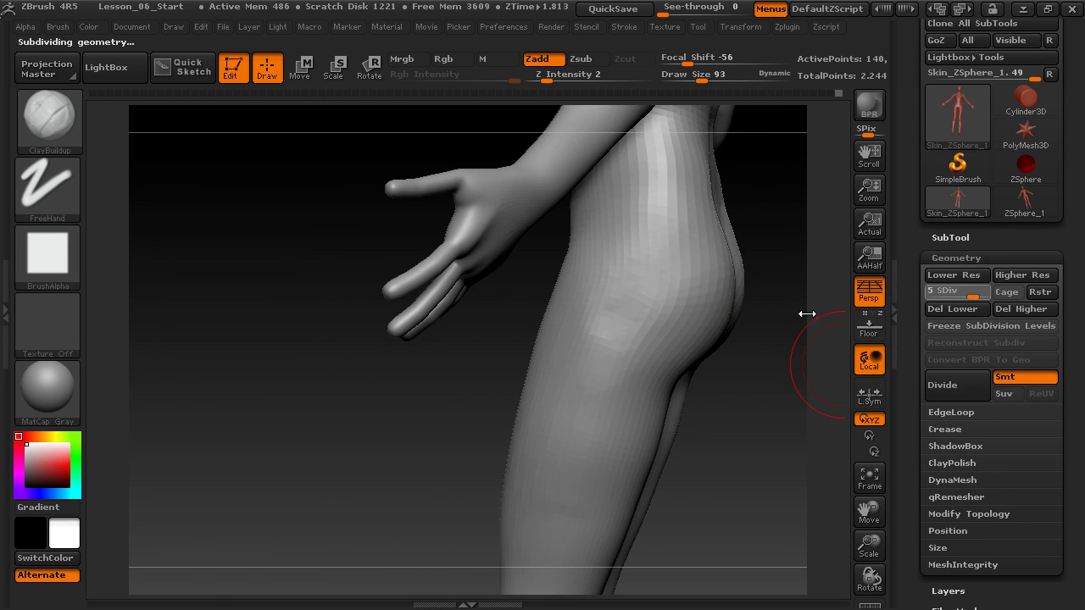
Step: Raise the mesh to subdivision level 5 and refine the side of the hip and its transition into the buttock
left_click_drag(717, 440, 780, 430)
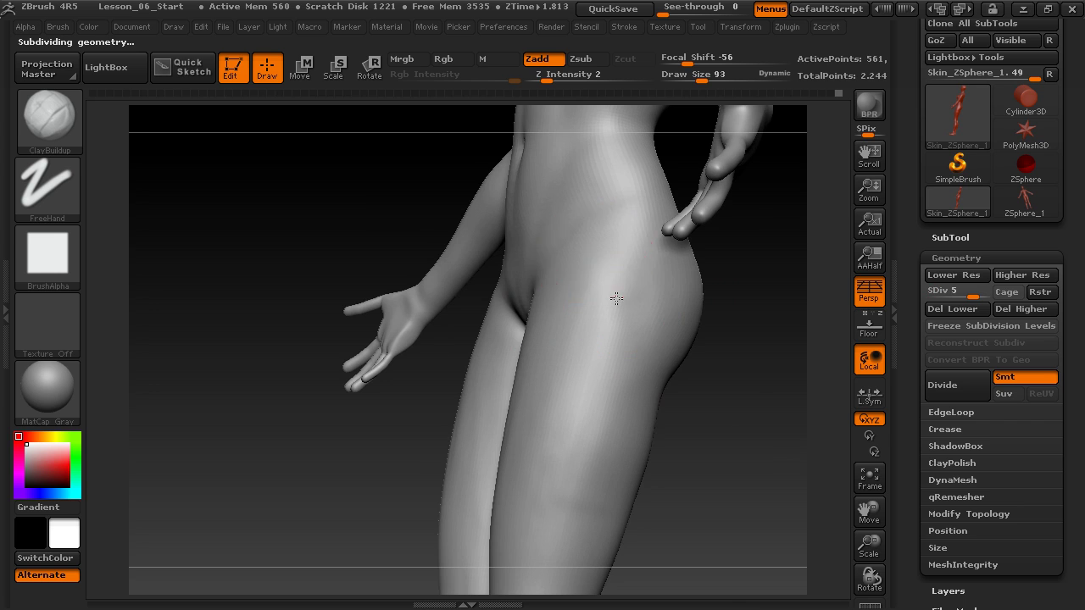
left_click_drag(736, 382, 669, 305)
left_click_drag(525, 305, 490, 272)
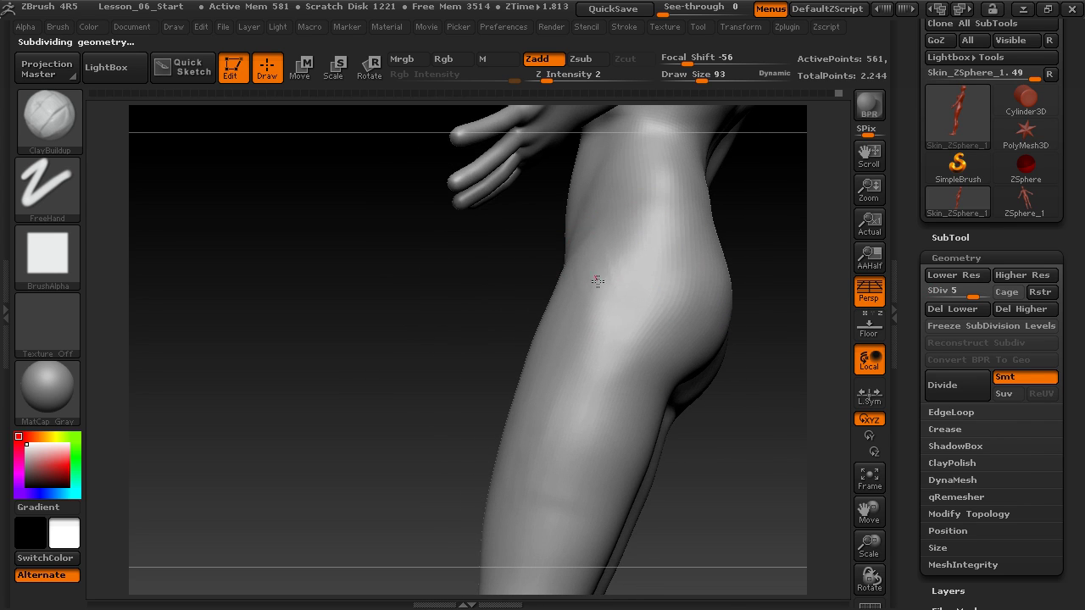
left_click_drag(468, 334, 453, 353)
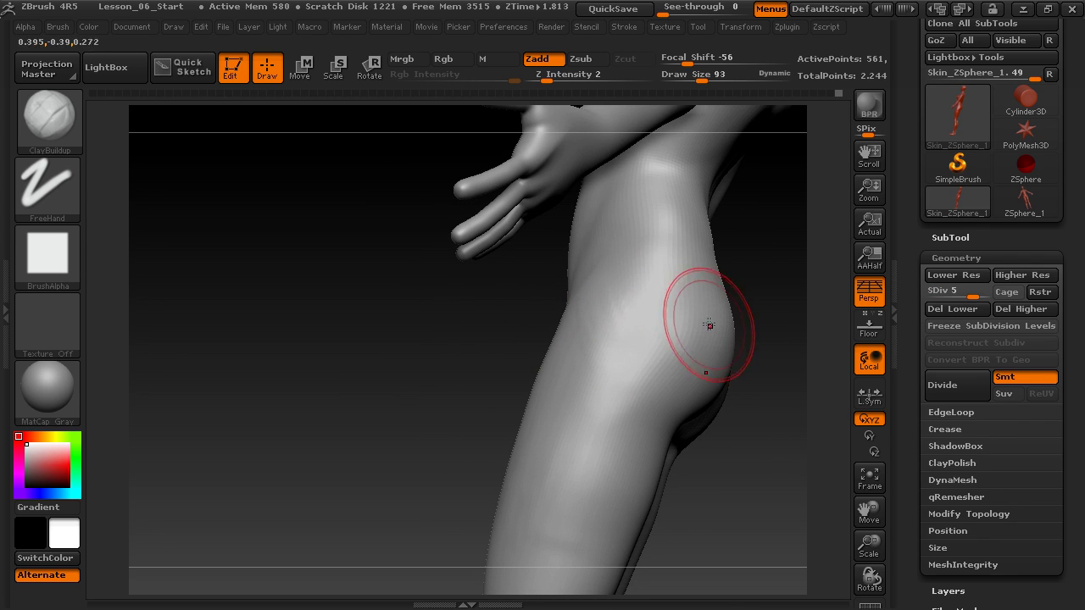
mouse_move(512, 337)
left_mouse_down()
mouse_move(458, 364)
mouse_move(587, 296)
left_mouse_up()
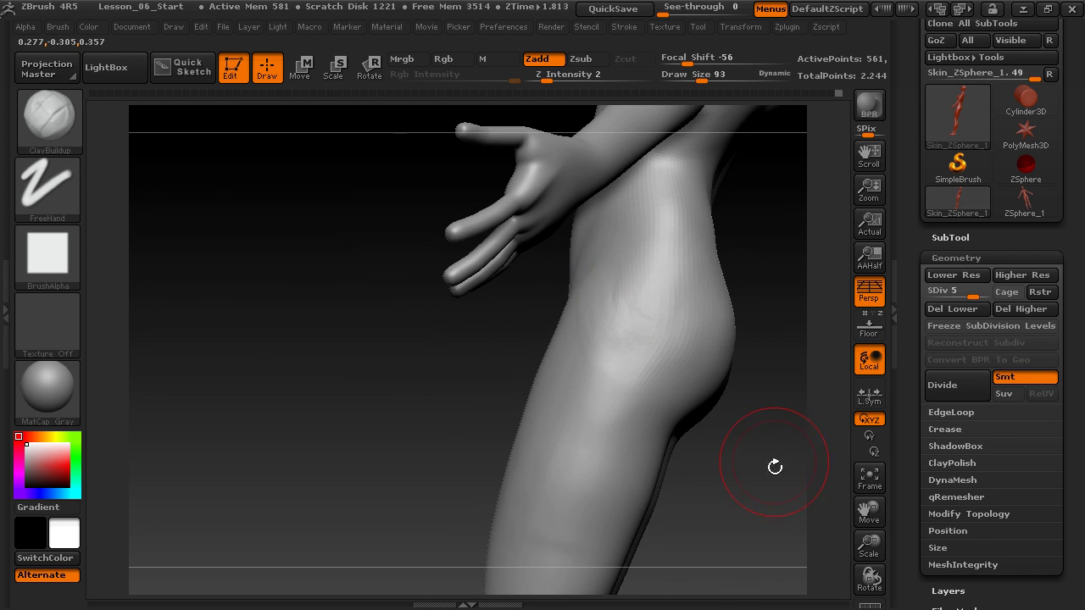
left_click_drag(774, 467, 702, 436)
left_click_drag(526, 360, 611, 270)
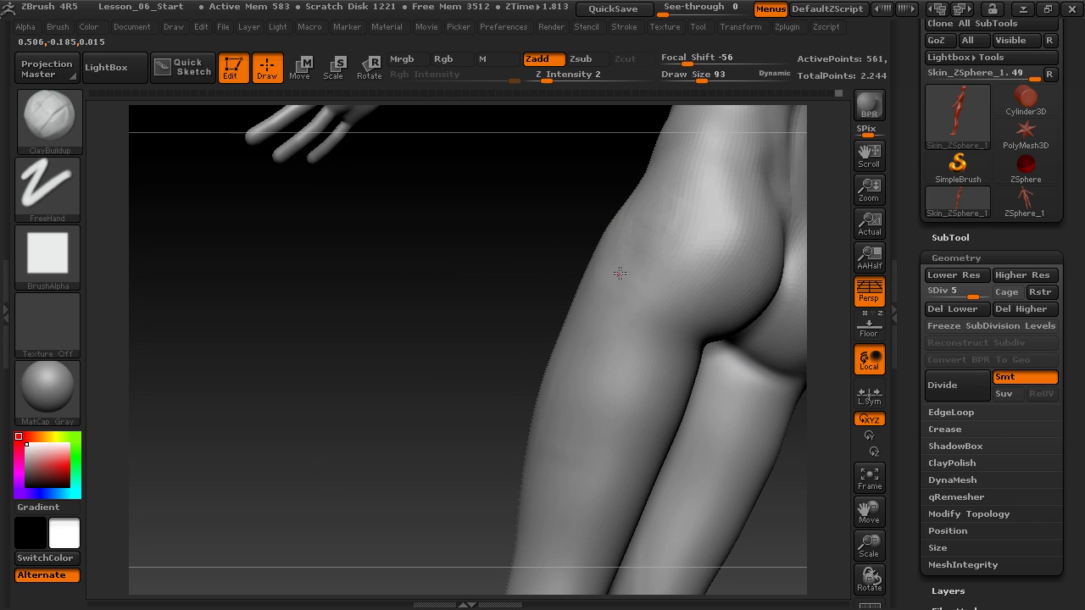
left_click_drag(463, 315, 642, 242)
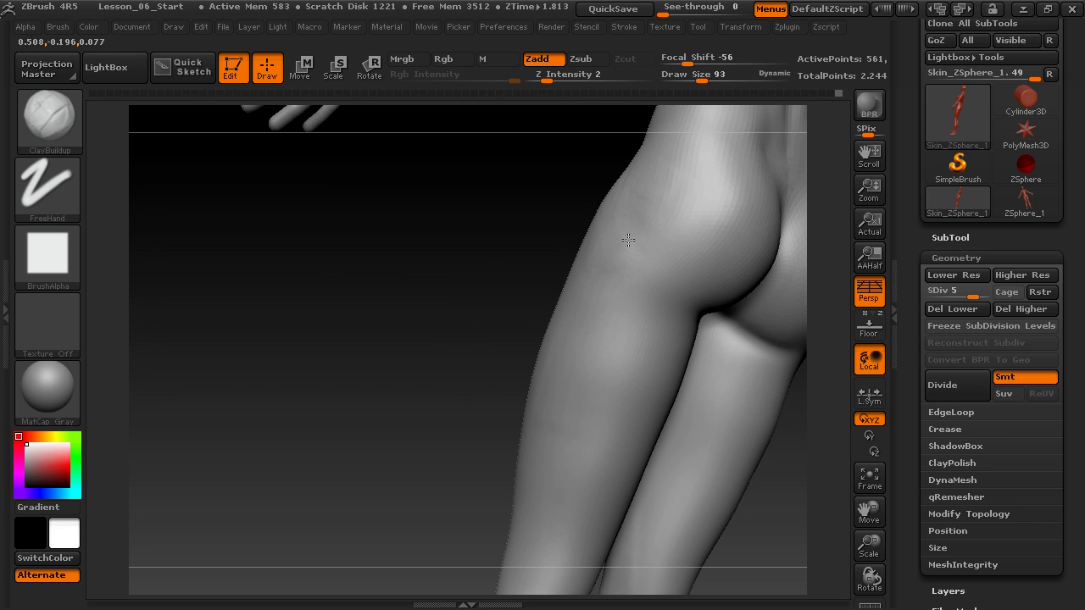
Step: Sculpt the front and outer thigh muscles from the hip down to the knee with ClayBuildup
mouse_move(515, 356)
left_mouse_down()
mouse_move(424, 332)
mouse_move(477, 320)
mouse_move(523, 286)
left_mouse_up()
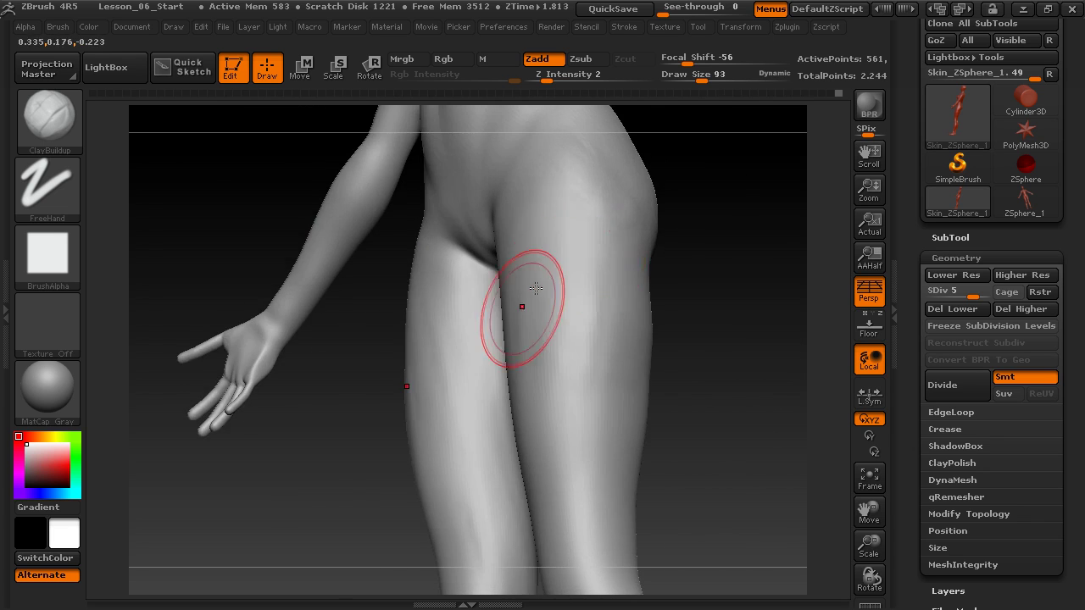
mouse_move(712, 366)
left_mouse_down()
mouse_move(666, 300)
mouse_move(675, 269)
mouse_move(644, 230)
left_mouse_up()
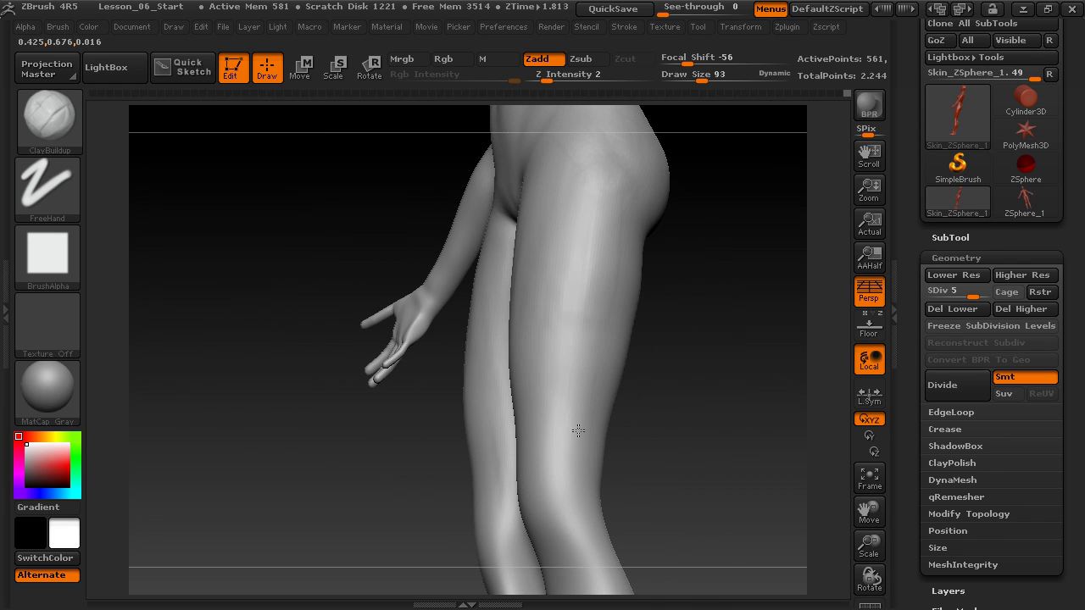
left_click_drag(664, 474, 633, 371, "alt")
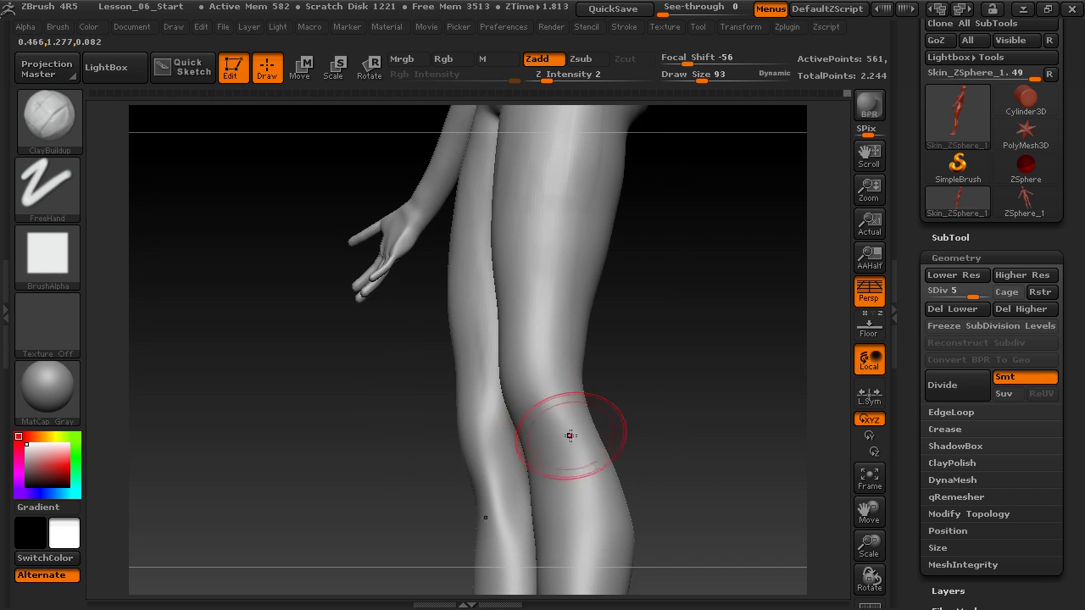
mouse_move(638, 275)
left_mouse_down("alt")
mouse_move(651, 366)
mouse_move(644, 413)
left_mouse_up("alt")
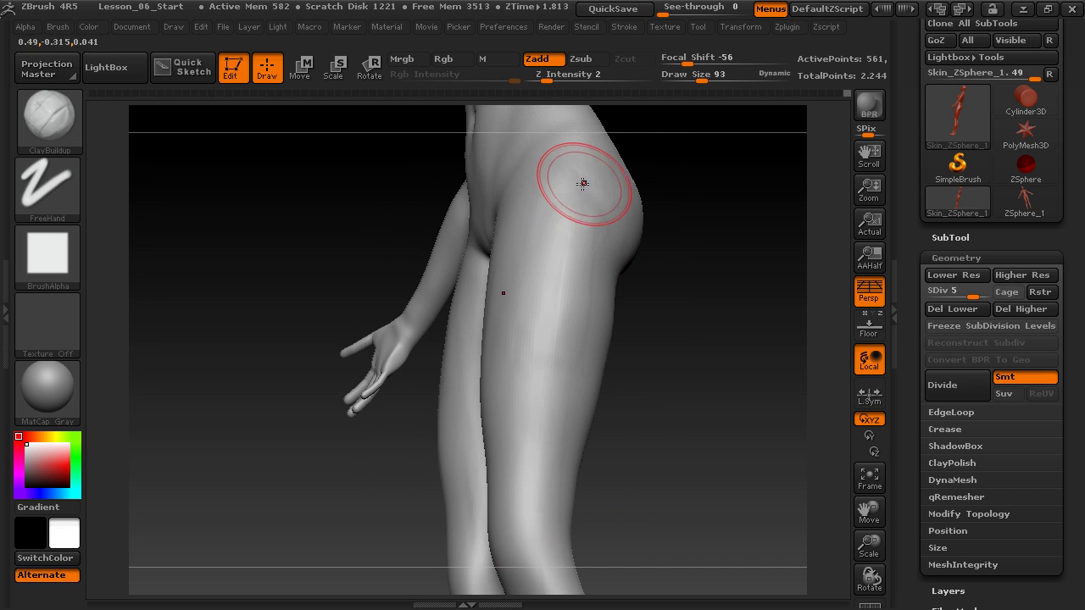
left_click_drag(635, 494, 674, 390)
mouse_move(620, 285)
left_mouse_down()
mouse_move(647, 346)
mouse_move(618, 291)
left_mouse_up()
key("shift")
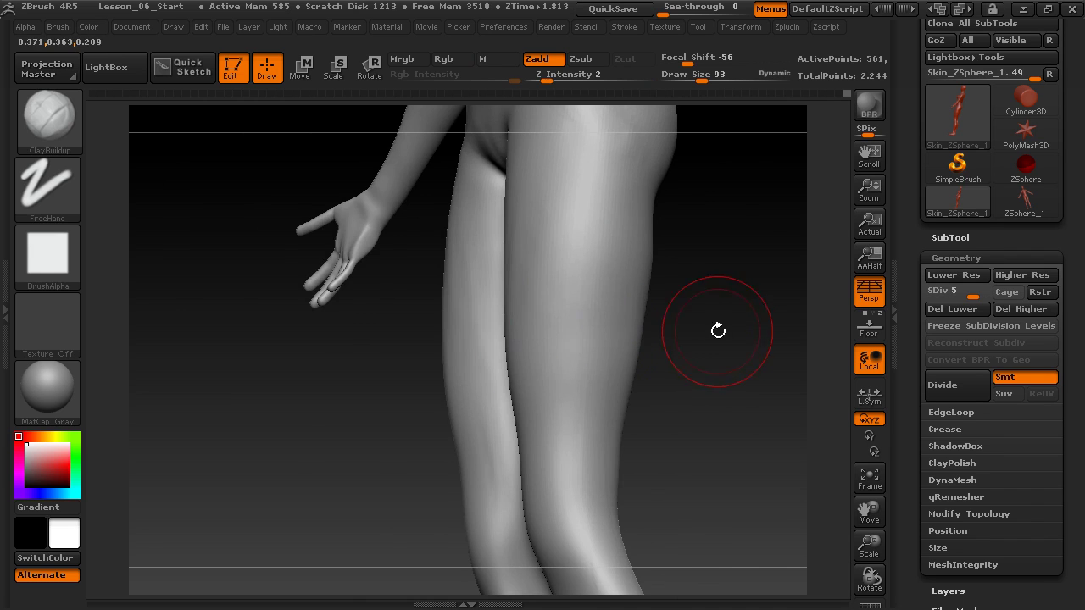
Step: Build up the inner thighs and the crease where they meet the groin, smoothing between the clay strokes
left_click_drag(717, 328, 659, 286)
mouse_move(634, 234)
left_mouse_down("alt")
mouse_move(615, 330)
mouse_move(612, 293)
left_mouse_up("alt")
mouse_move(602, 361)
left_mouse_down("alt")
mouse_move(571, 374)
mouse_move(591, 281)
mouse_move(596, 353)
left_mouse_up("alt")
left_click_drag(605, 252, 585, 317)
left_click_drag(518, 245, 434, 292)
mouse_move(676, 306)
left_mouse_down()
mouse_move(715, 240)
mouse_move(615, 290)
left_mouse_up()
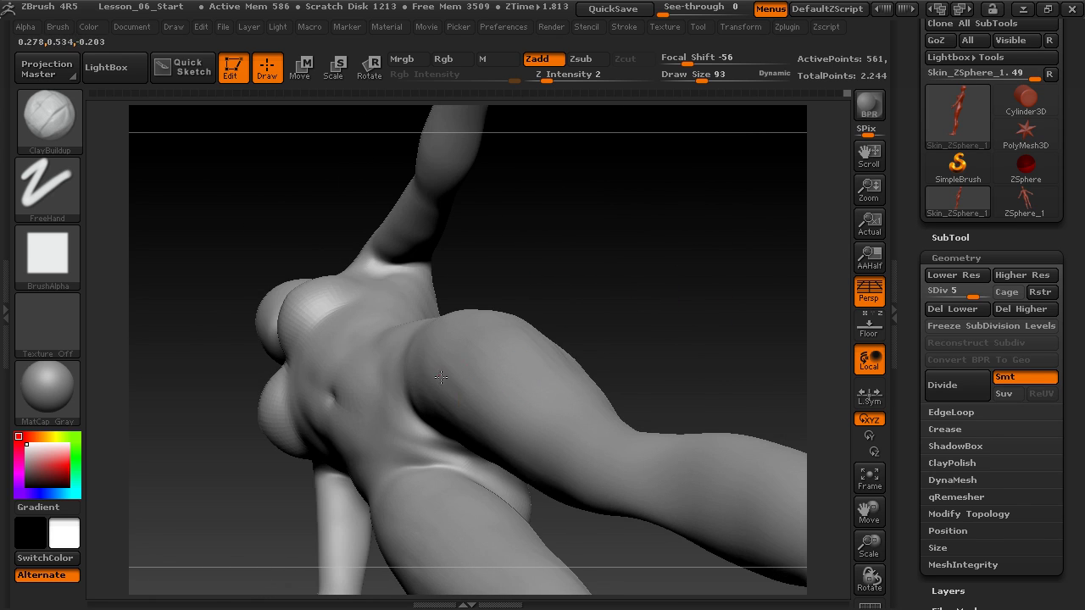
mouse_move(574, 293)
left_mouse_down()
mouse_move(624, 225)
mouse_move(533, 249)
mouse_move(521, 356)
left_mouse_up()
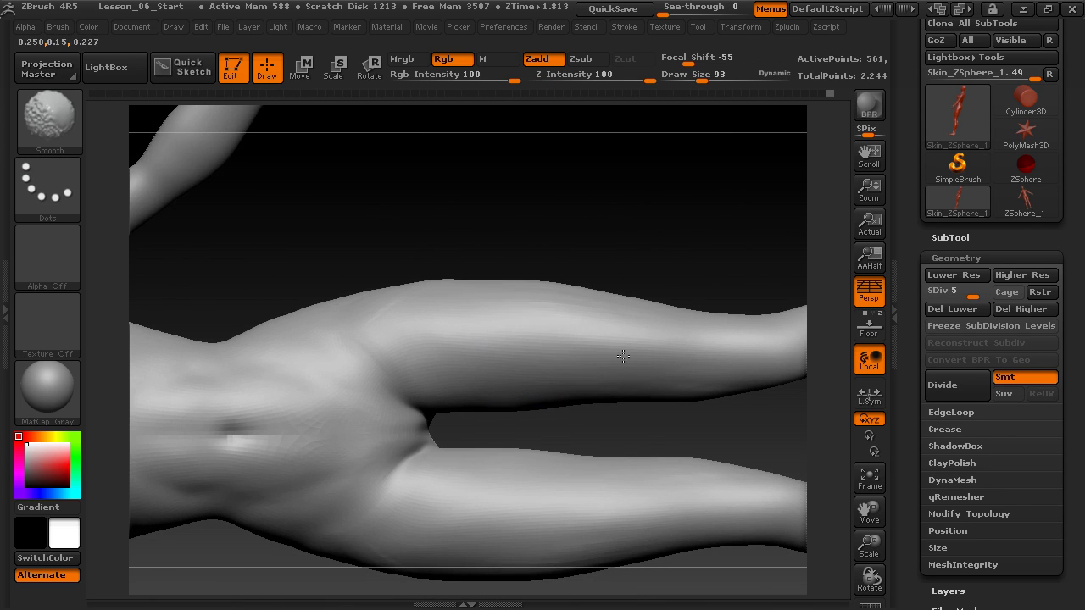
mouse_move(599, 426)
left_mouse_down()
mouse_move(605, 339)
mouse_move(461, 423)
left_mouse_up()
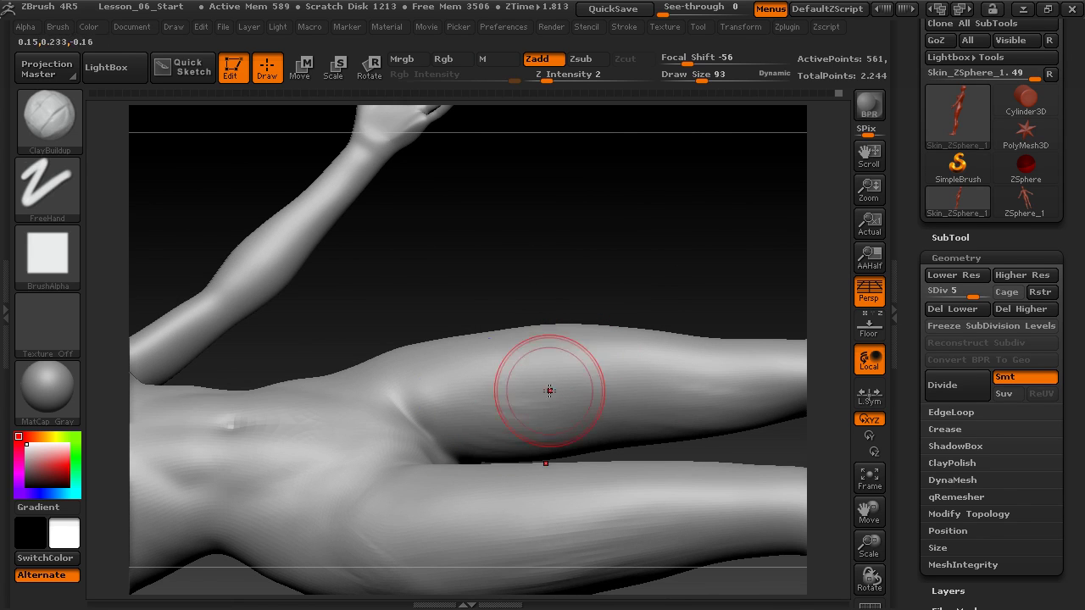
Step: Smooth the upper thighs near the groin and add further ClayBuildup strokes along the front of the thighs
key("shift")
mouse_move(560, 246)
left_mouse_down()
mouse_move(636, 220)
mouse_move(554, 341)
mouse_move(506, 344)
left_mouse_up()
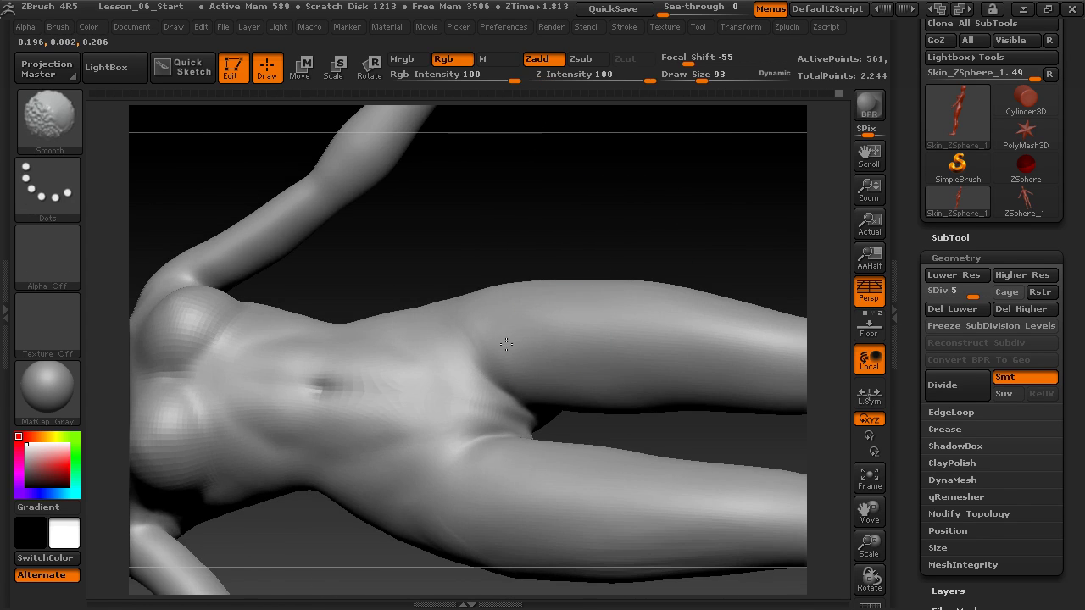
mouse_move(618, 189)
left_mouse_down()
mouse_move(613, 286)
mouse_move(634, 297)
left_mouse_up()
mouse_move(672, 323)
left_mouse_down()
mouse_move(531, 286)
mouse_move(593, 335)
mouse_move(513, 308)
left_mouse_up()
left_click_drag(689, 345, 517, 326)
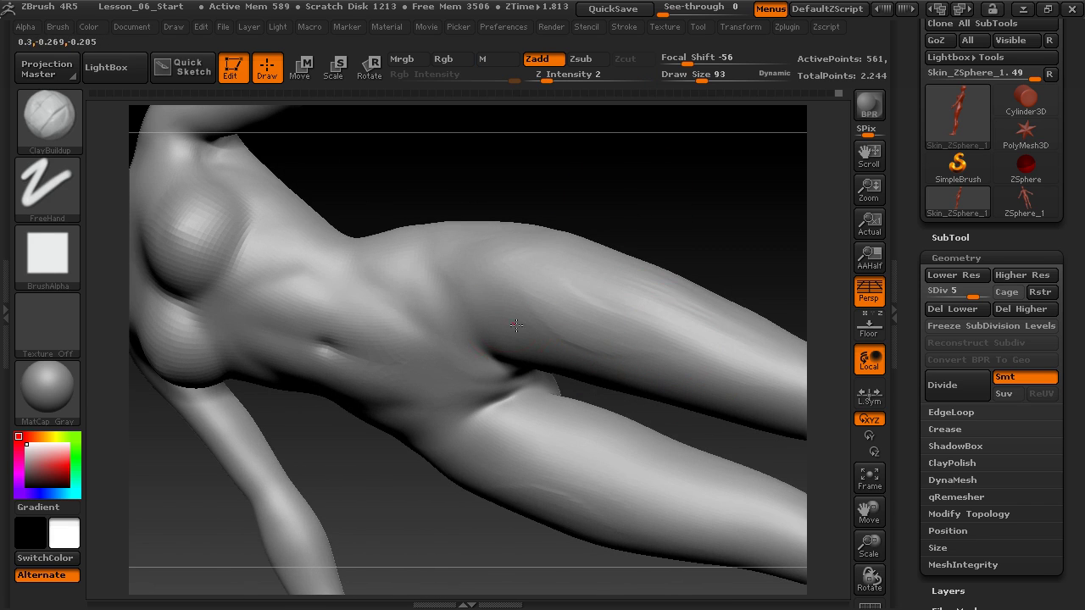
Step: Smooth the clay strokes along the outer thigh, hip and back of the leg down to the knee
key("shift")
left_click_drag(646, 301, 526, 406)
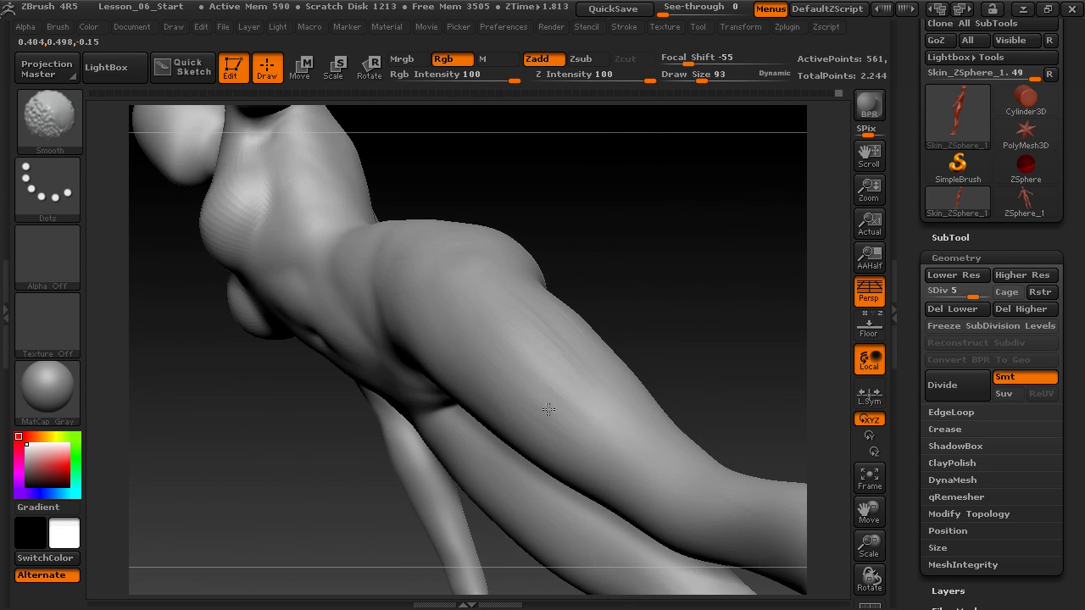
mouse_move(628, 288)
left_mouse_down()
mouse_move(673, 247)
mouse_move(593, 152)
mouse_move(477, 280)
left_mouse_up()
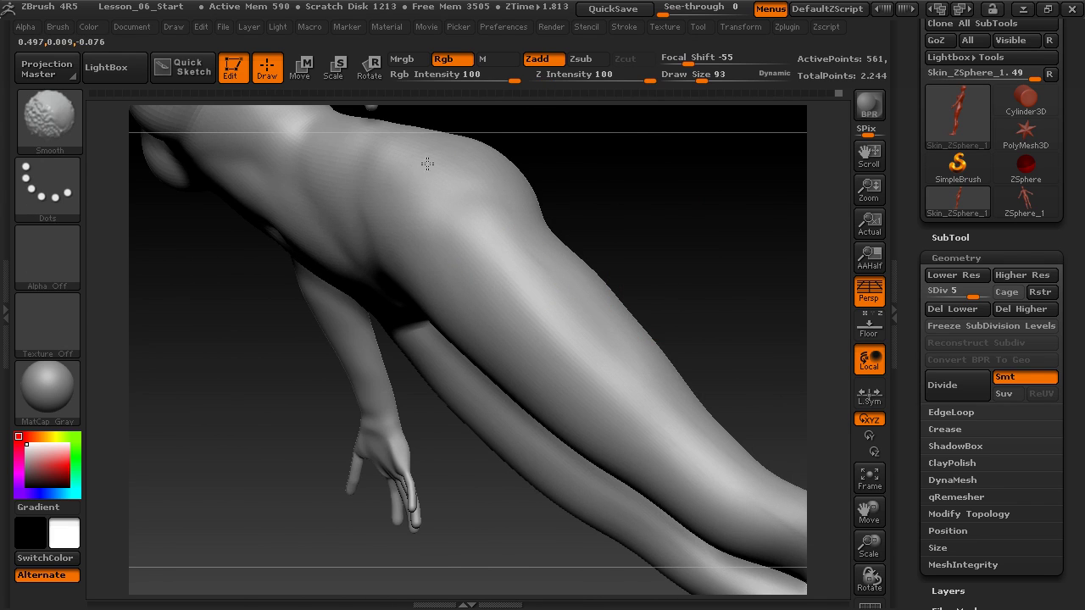
left_click_drag(644, 274, 493, 204)
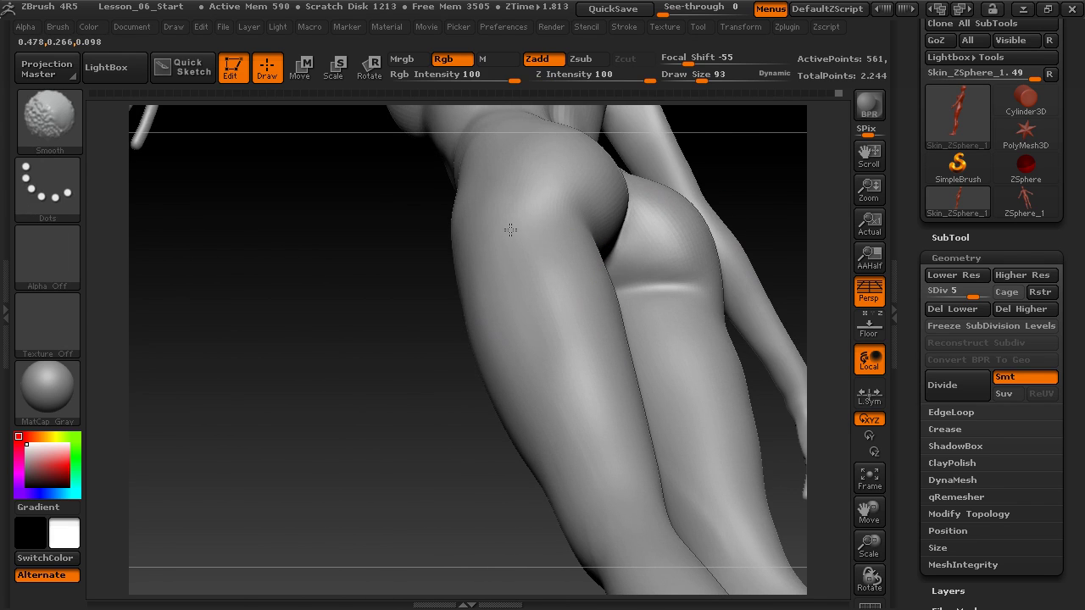
left_click_drag(367, 448, 390, 310)
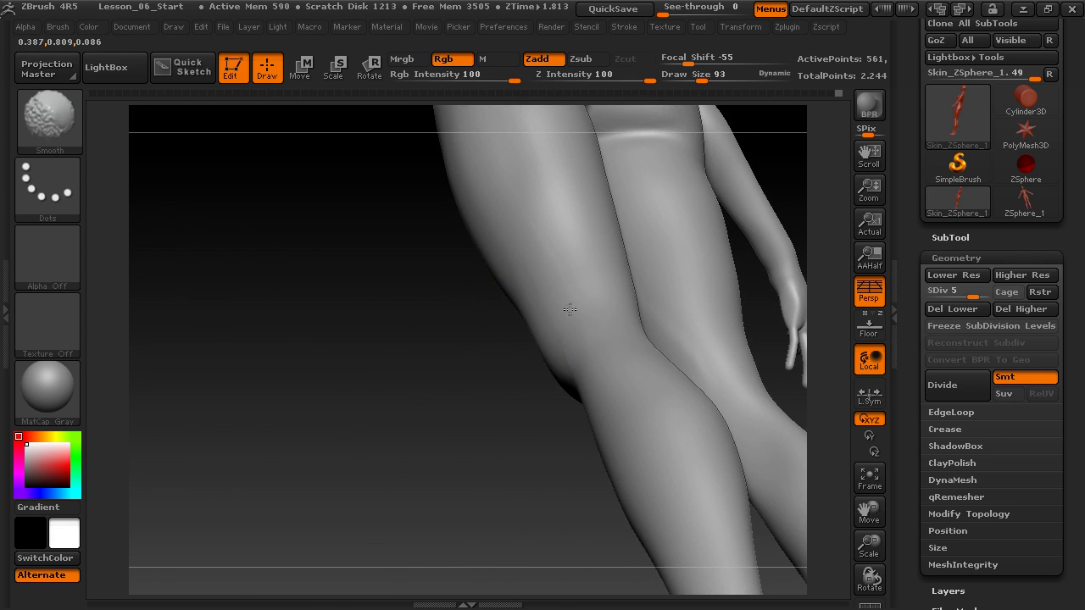
left_click_drag(435, 392, 615, 203)
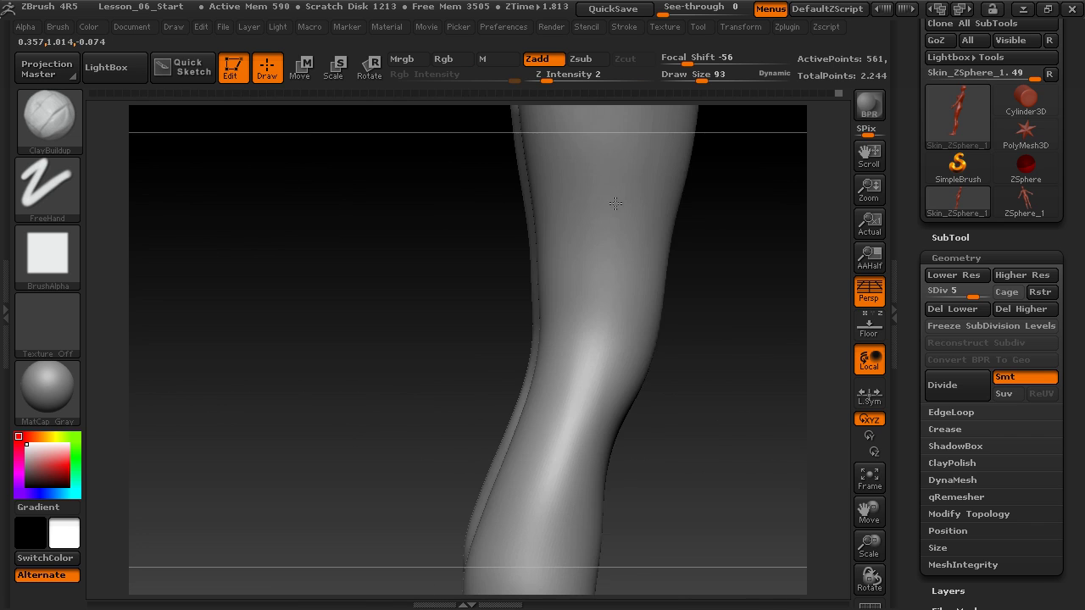
Step: Turn off perspective and check the thighs and knees against the front reference drawing, showing the floor for the comparison and hiding it again
left_click_drag(664, 314, 814, 301)
left_click(864, 292)
left_click(867, 325)
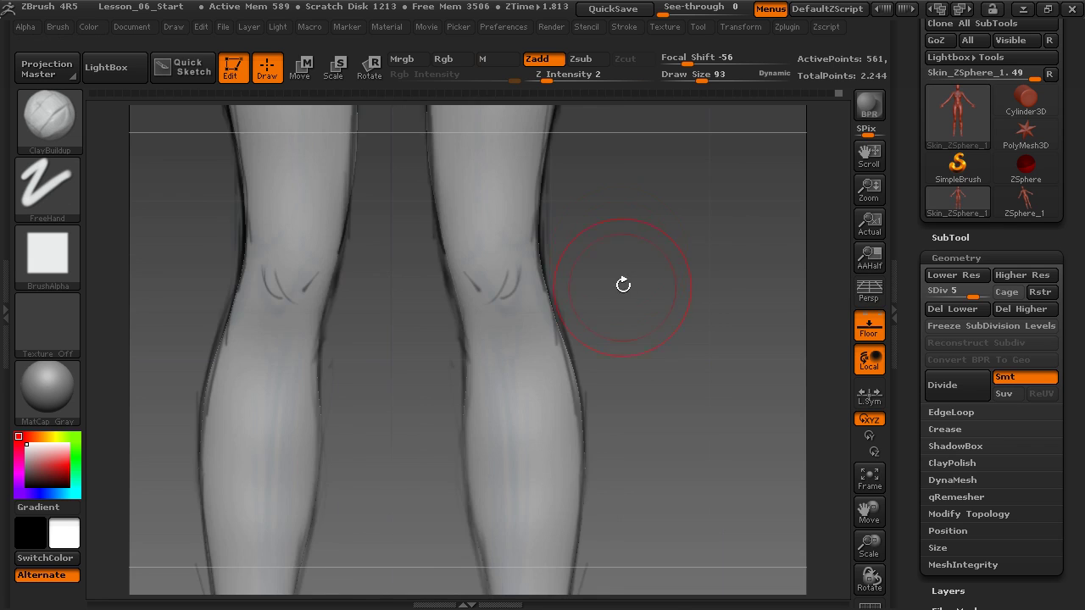
left_click_drag(631, 173, 661, 387, "alt")
left_click_drag(662, 275, 660, 446, "alt")
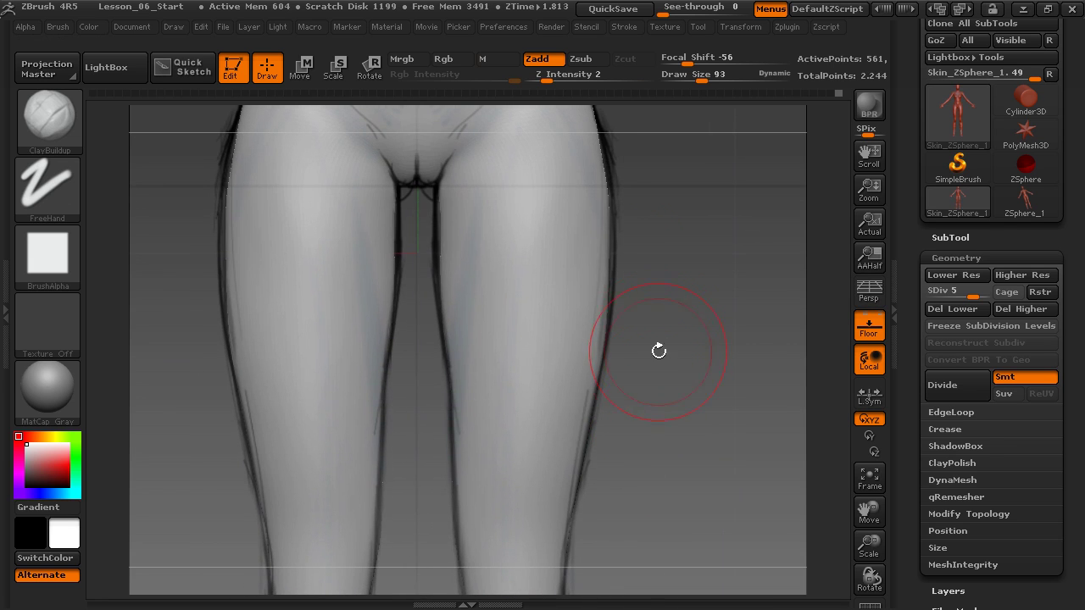
left_click_drag(663, 343, 640, 365, "alt")
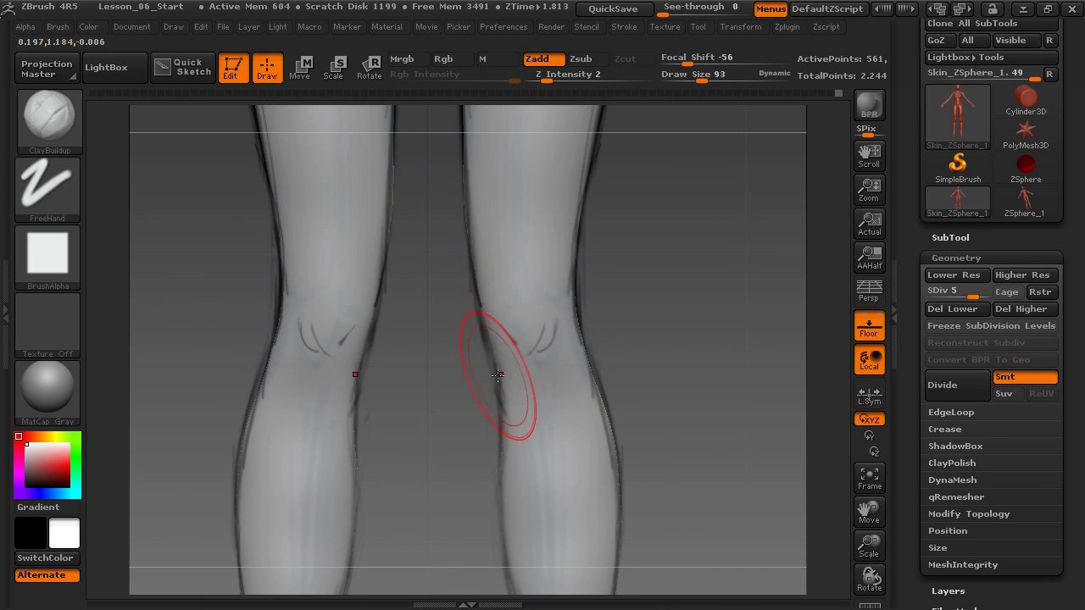
left_click(869, 329)
Step: Build up the front and inner side of the knee with ClayBuildup and smooth the strokes
left_click_drag(665, 288, 549, 334)
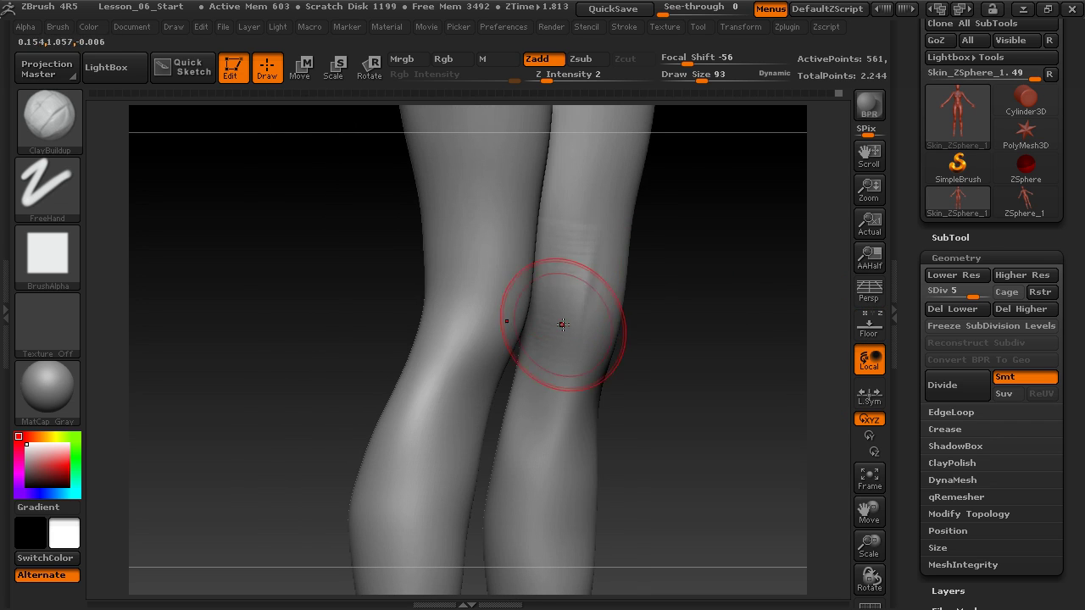
mouse_move(656, 272)
left_mouse_down()
mouse_move(668, 283)
mouse_move(553, 356)
left_mouse_up()
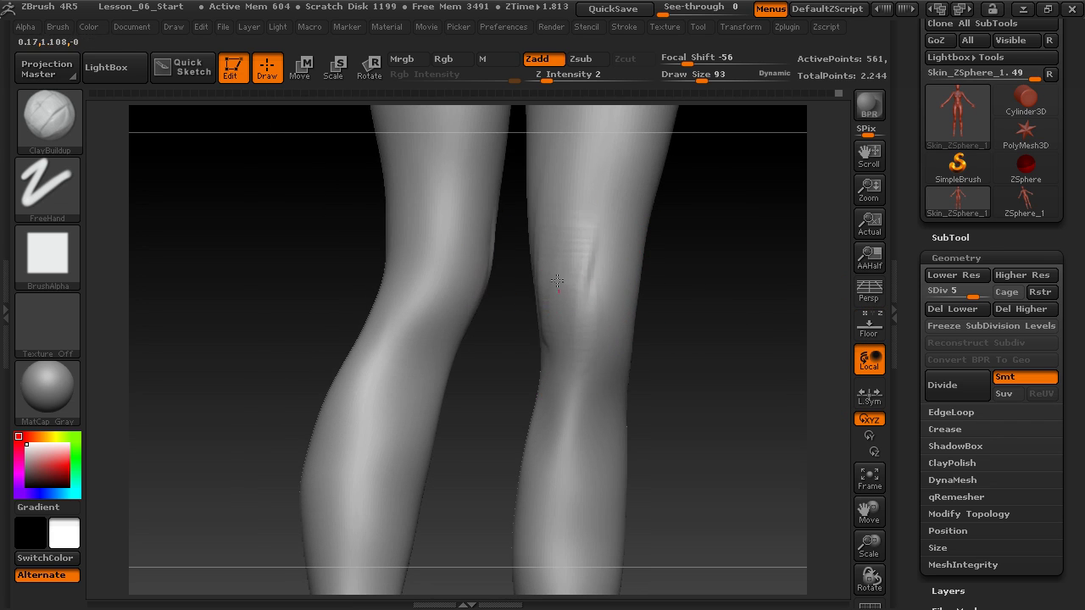
mouse_move(717, 283)
left_mouse_down()
mouse_move(768, 262)
mouse_move(746, 186)
mouse_move(678, 237)
left_mouse_up()
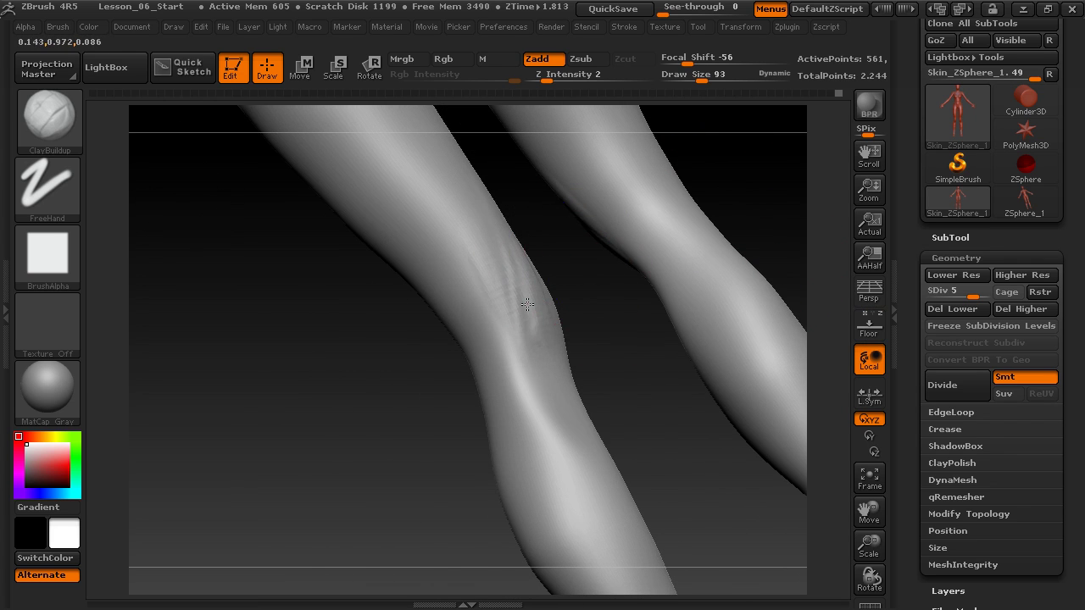
left_click_drag(527, 304, 512, 279, "shift")
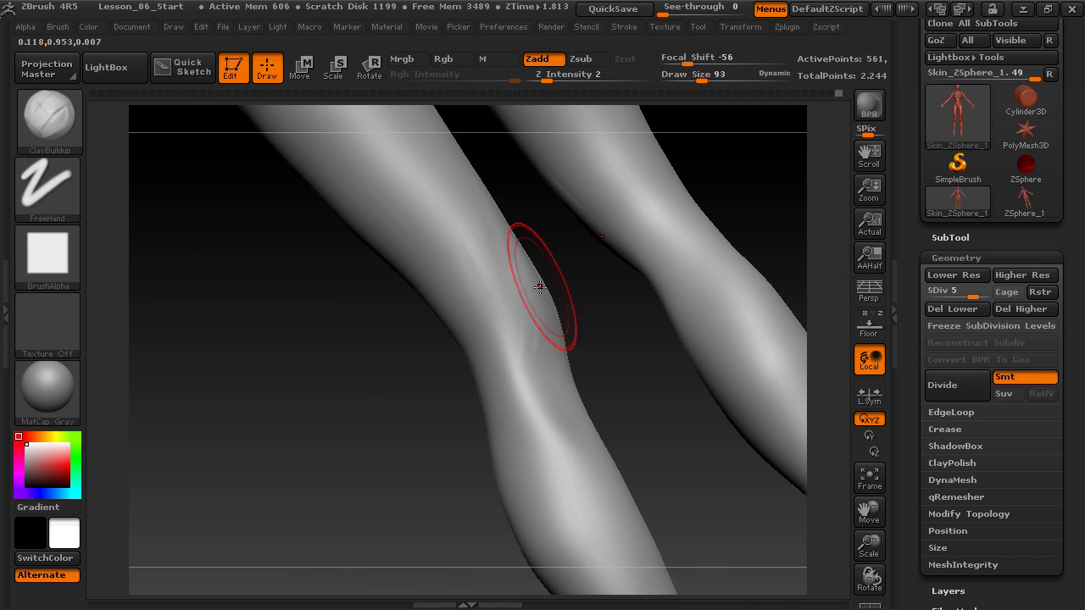
mouse_move(594, 359)
left_mouse_down()
mouse_move(569, 300)
mouse_move(576, 245)
mouse_move(603, 364)
left_mouse_up()
Step: Sculpt the calf muscles on the back of the lower legs with ClayBuildup, from below the knee to their lower end
mouse_move(580, 401)
left_mouse_down()
mouse_move(565, 363)
mouse_move(526, 385)
left_mouse_up()
left_click_drag(473, 452, 475, 342)
left_click_drag(475, 456, 455, 334)
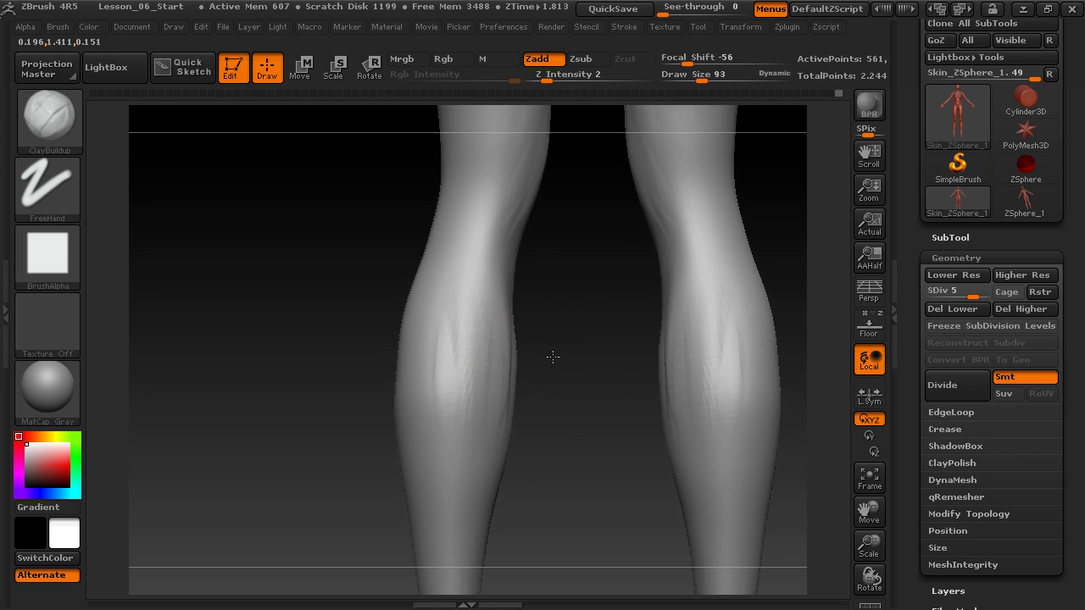
left_click_drag(562, 314, 565, 302)
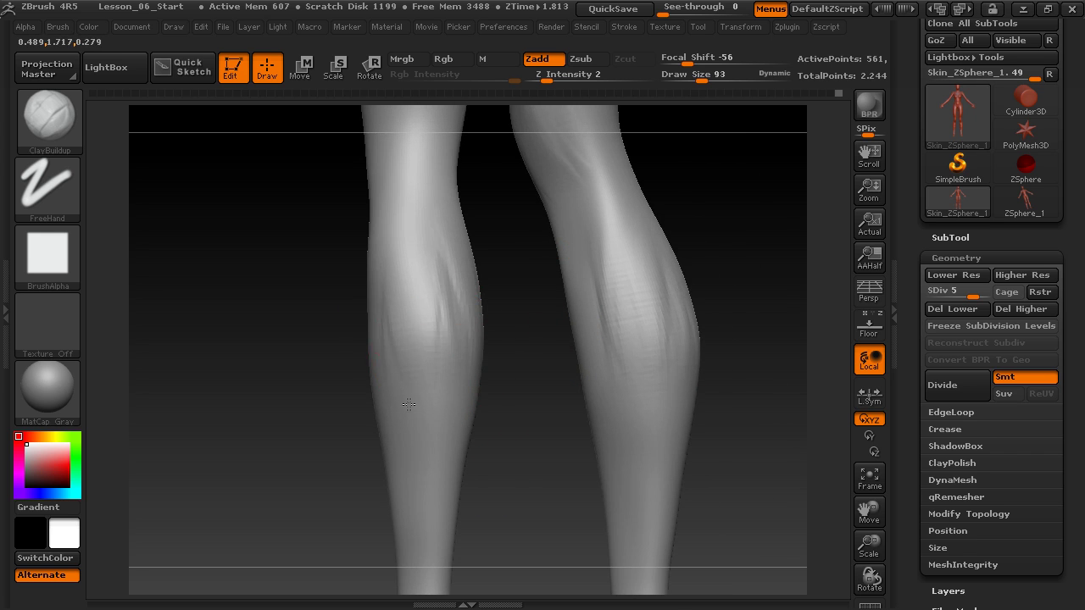
mouse_move(296, 392)
left_mouse_down()
mouse_move(371, 336)
mouse_move(426, 342)
left_mouse_up()
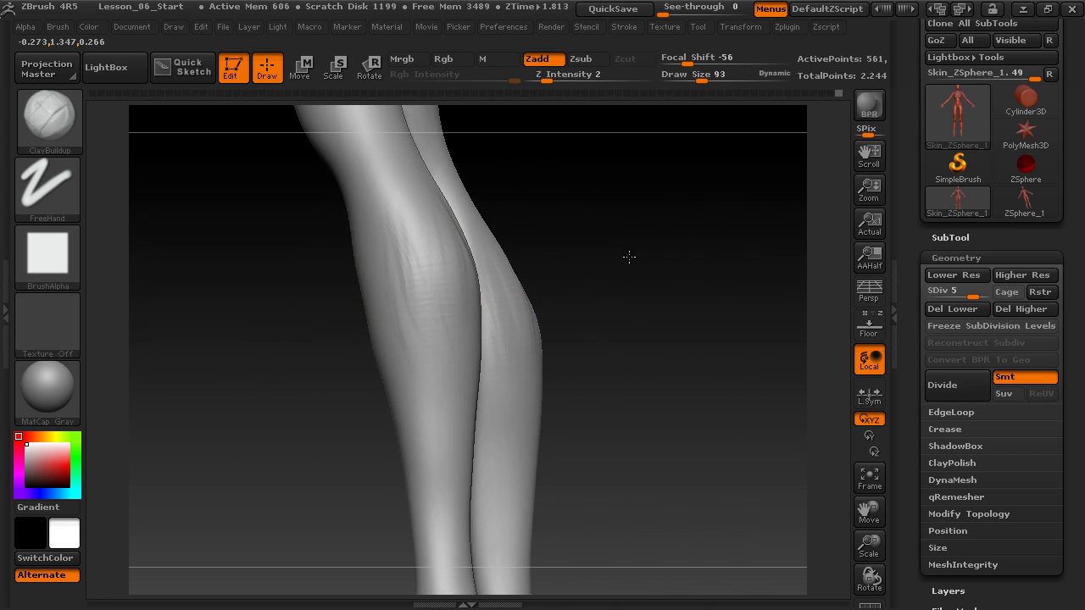
left_click_drag(618, 251, 577, 257)
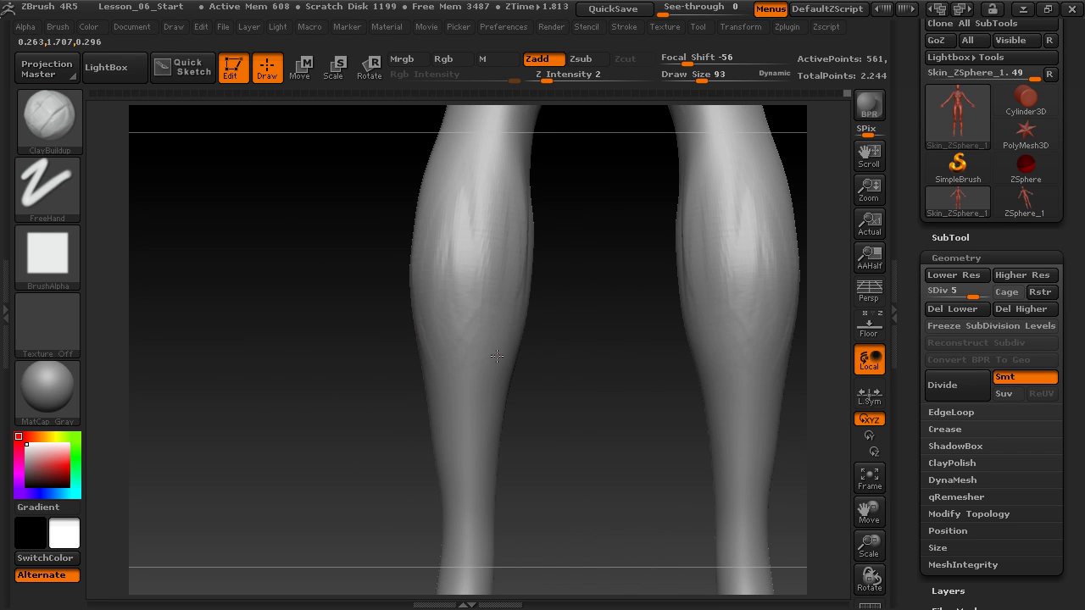
left_click_drag(545, 387, 520, 356)
Step: Reduce the brush's draw size to 52 and build up the Achilles tendons down to the heels
key("s")
left_click_drag(524, 441, 523, 361, "alt")
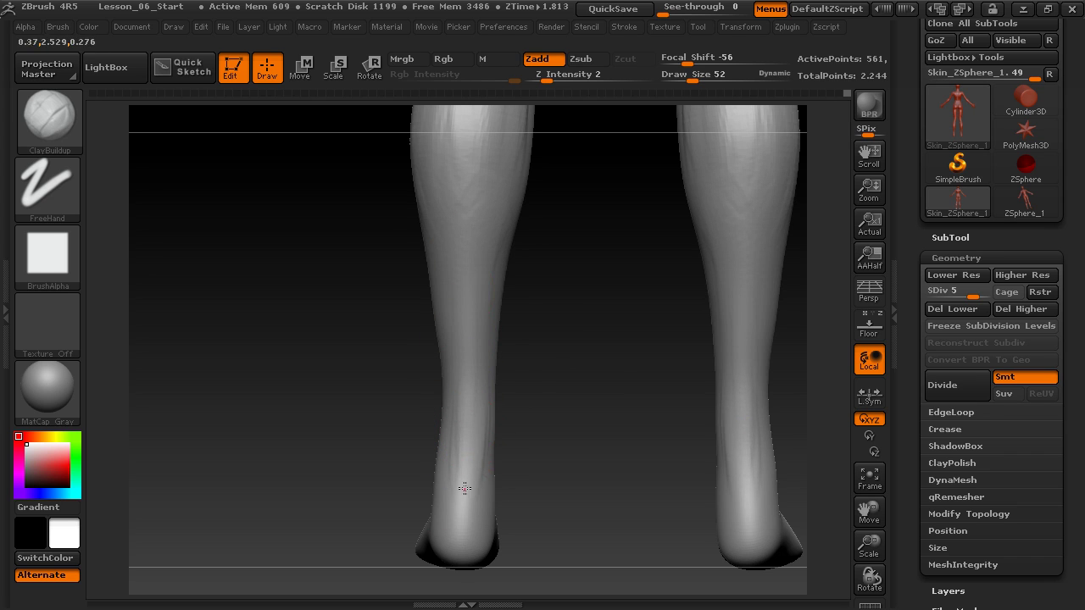
mouse_move(562, 296)
left_mouse_down()
mouse_move(552, 392)
mouse_move(473, 483)
left_mouse_up()
left_click_drag(339, 322, 443, 479)
Step: Sculpt the shins with long ClayBuildup strokes along the front of the lower legs, from below the knees toward the ankles
left_click_drag(416, 341, 421, 380)
left_click_drag(414, 301, 421, 380)
left_click_drag(412, 288, 417, 397)
mouse_move(320, 427)
left_mouse_down("alt")
mouse_move(325, 327)
mouse_move(484, 285)
mouse_move(535, 346)
mouse_move(503, 298)
mouse_move(422, 281)
left_mouse_up("alt")
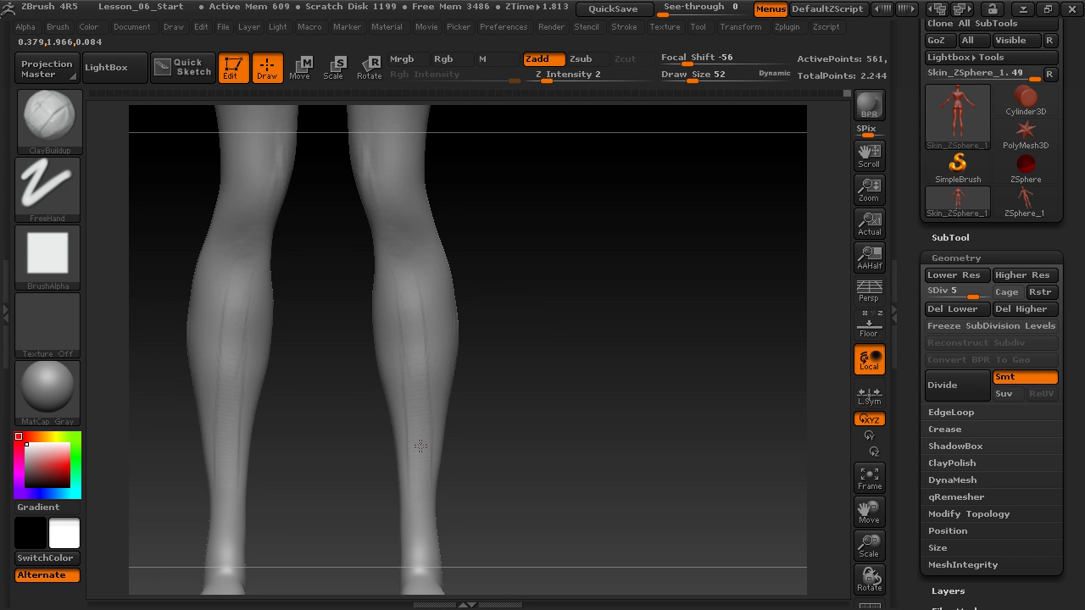
mouse_move(488, 335)
left_mouse_down()
mouse_move(501, 327)
mouse_move(516, 361)
mouse_move(533, 356)
mouse_move(526, 244)
mouse_move(453, 365)
left_mouse_up()
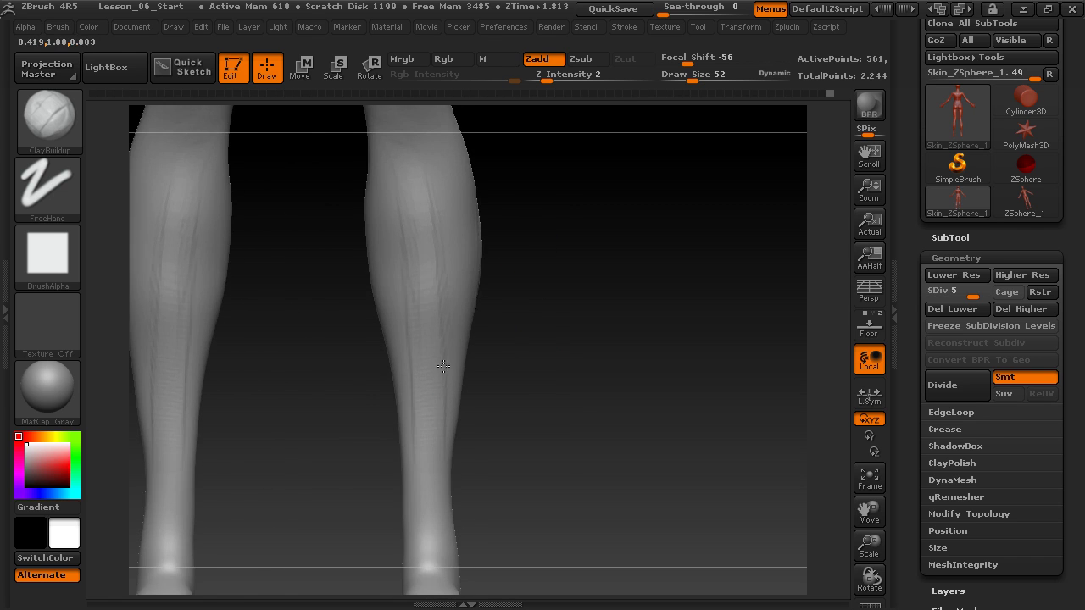
Step: Add ClayBuildup strokes along the outer side of the calf to define its muscles
left_click_drag(516, 285, 426, 223)
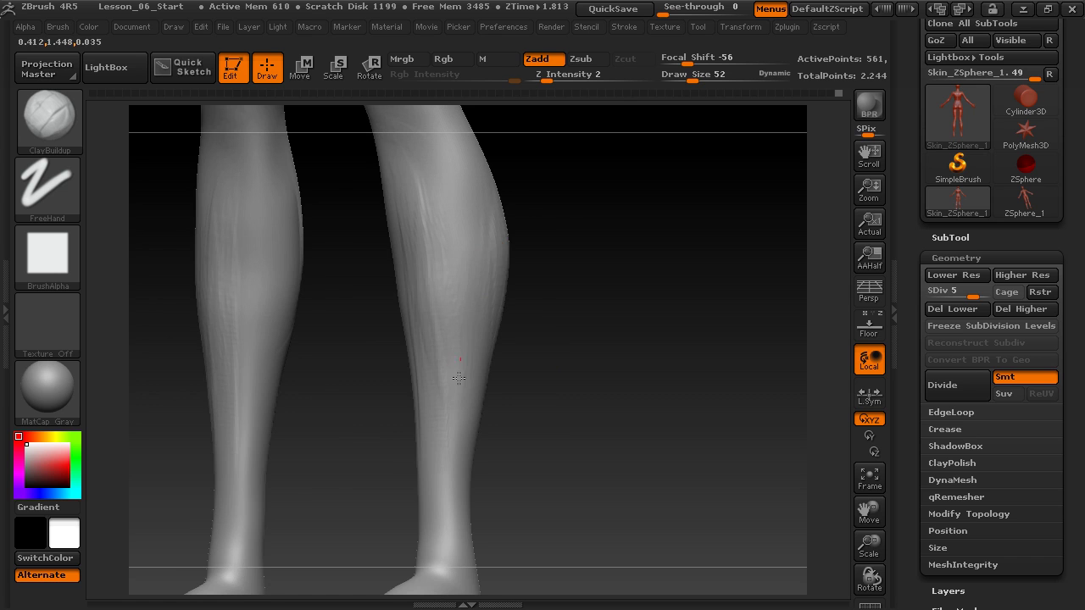
left_click_drag(452, 243, 436, 239)
left_click_drag(425, 175, 434, 217)
mouse_move(434, 217)
left_mouse_down()
mouse_move(441, 243)
mouse_move(433, 177)
mouse_move(455, 168)
left_mouse_up()
Step: Build up the inner side of the shin and calf, then smooth the strokes below the knee
mouse_move(564, 270)
left_mouse_down()
mouse_move(557, 262)
mouse_move(453, 300)
left_mouse_up()
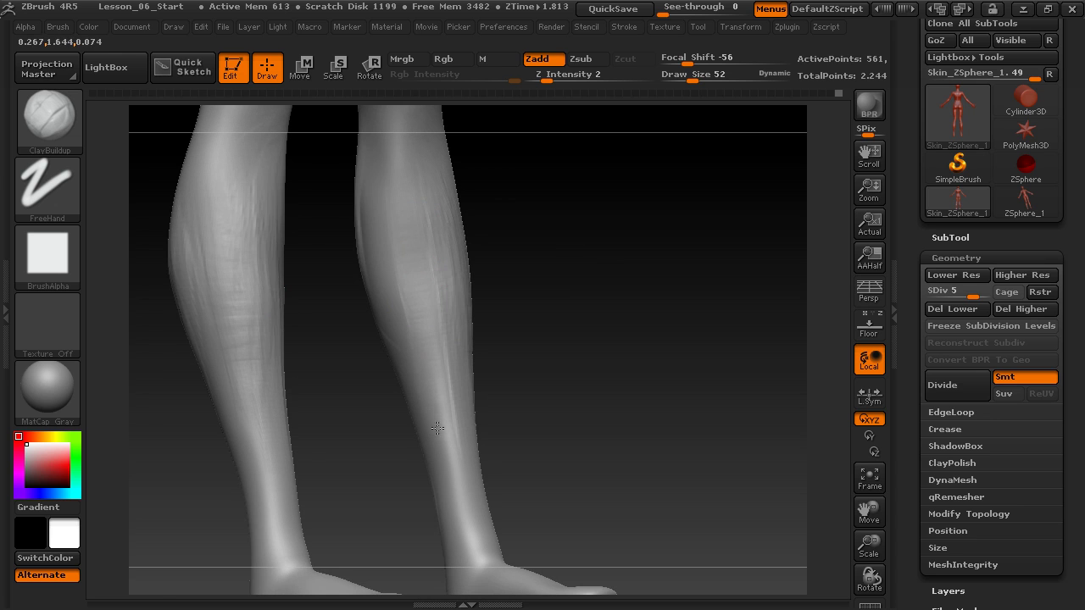
left_click_drag(486, 214, 460, 392)
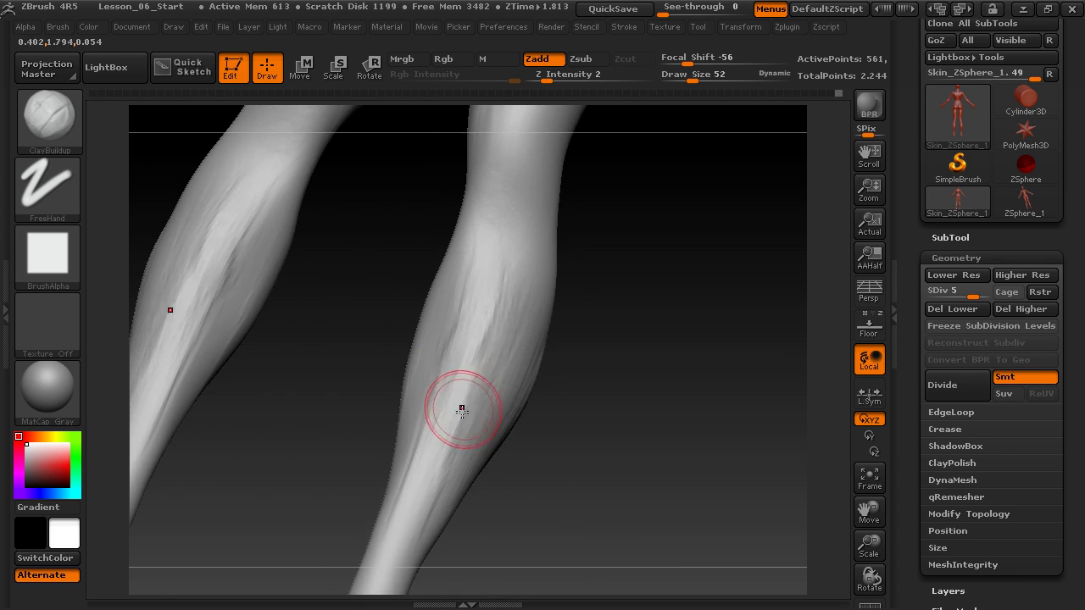
left_click_drag(490, 328, 508, 314)
mouse_move(587, 280)
left_mouse_down()
mouse_move(667, 300)
mouse_move(504, 358)
mouse_move(482, 350)
left_mouse_up()
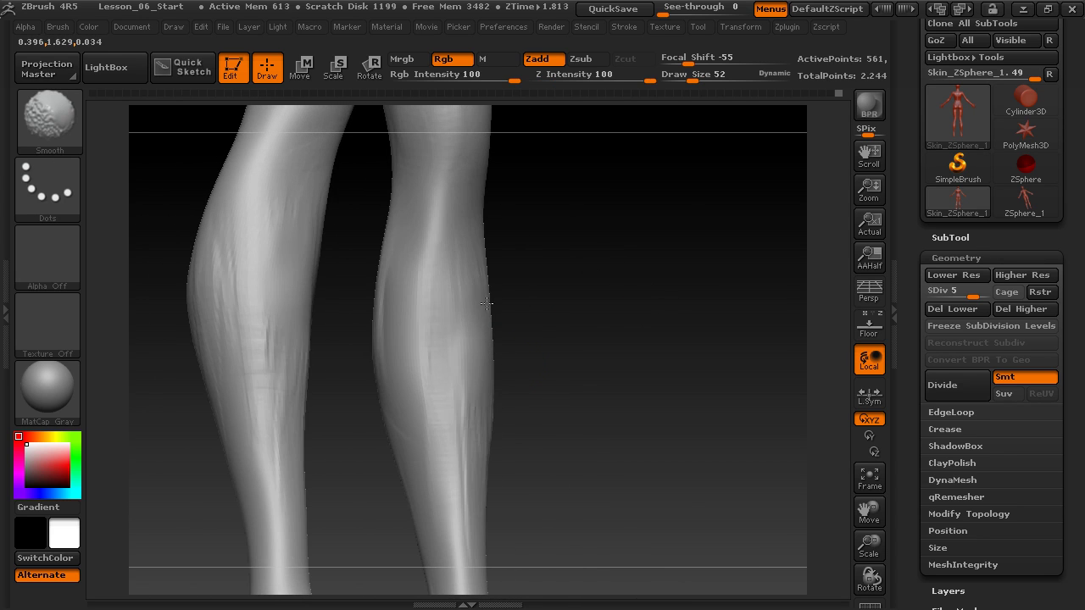
Step: Define the inner and back contours of the calf with more ClayBuildup strokes and smooth them into the lower leg
left_click_drag(577, 381, 555, 337, "alt")
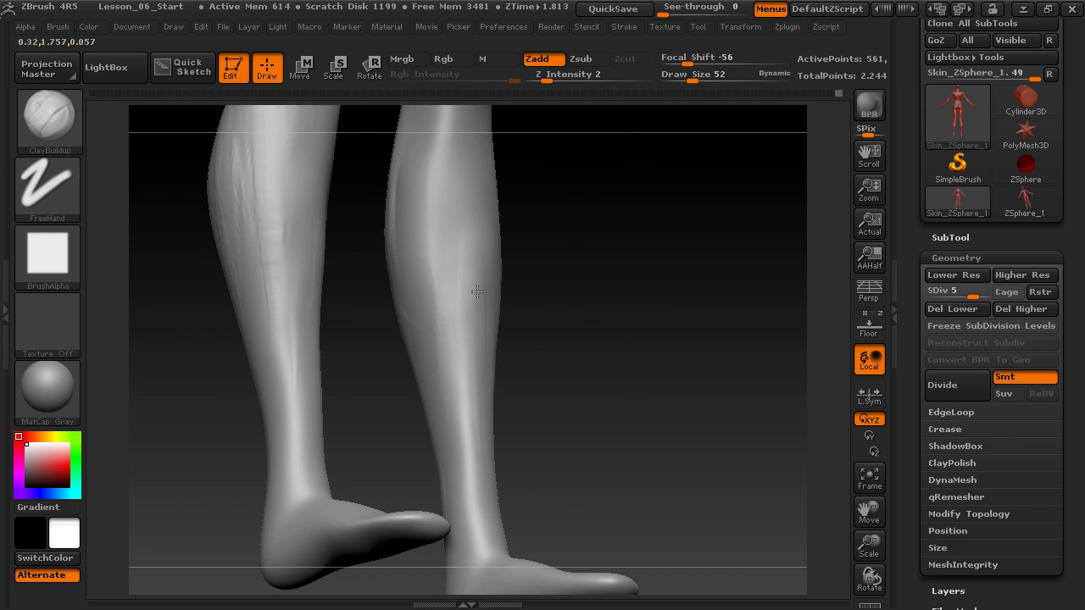
left_click_drag(552, 206, 551, 259)
mouse_move(430, 346)
left_mouse_down()
mouse_move(424, 246)
mouse_move(435, 308)
mouse_move(448, 212)
left_mouse_up()
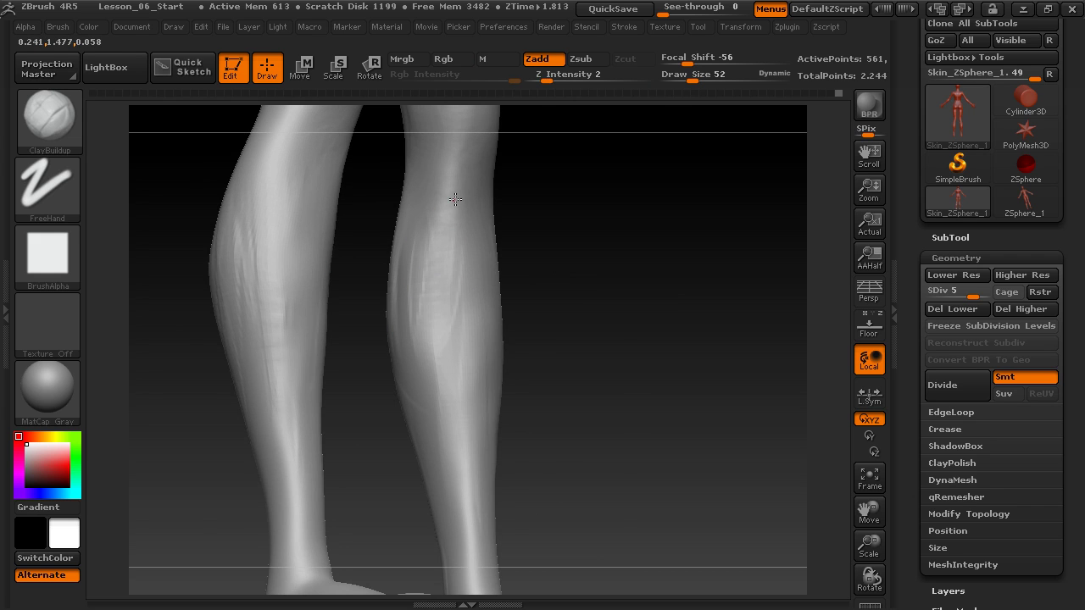
mouse_move(603, 285)
left_mouse_down()
mouse_move(569, 339)
mouse_move(419, 328)
left_mouse_up()
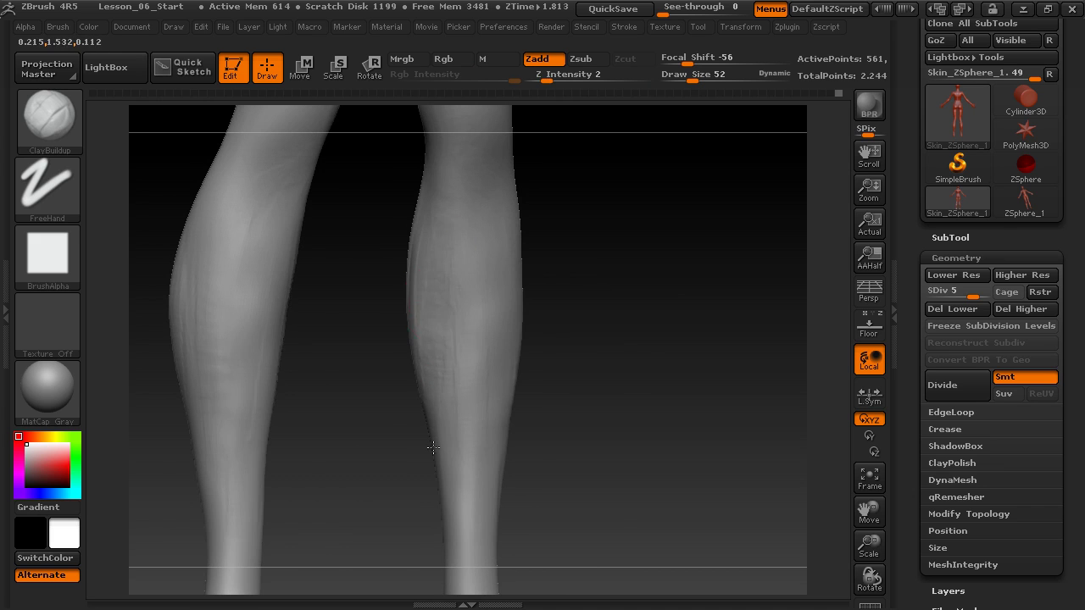
mouse_move(613, 339)
left_mouse_down()
mouse_move(608, 286)
mouse_move(613, 302)
mouse_move(471, 321)
left_mouse_up()
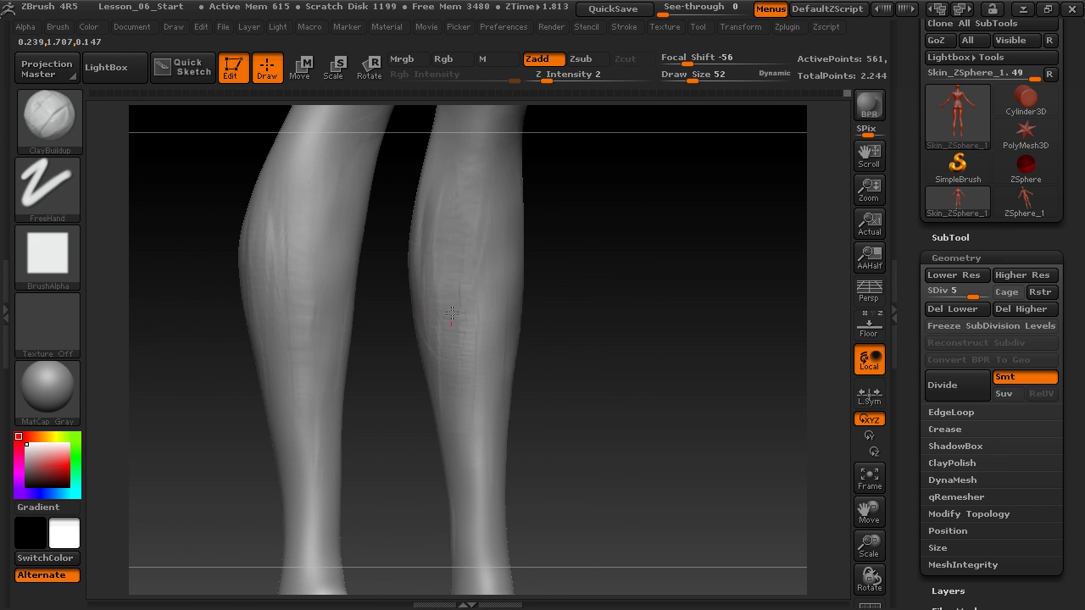
key("shift")
mouse_move(539, 326)
left_mouse_down()
mouse_move(600, 317)
mouse_move(528, 308)
mouse_move(571, 322)
mouse_move(509, 375)
left_mouse_up()
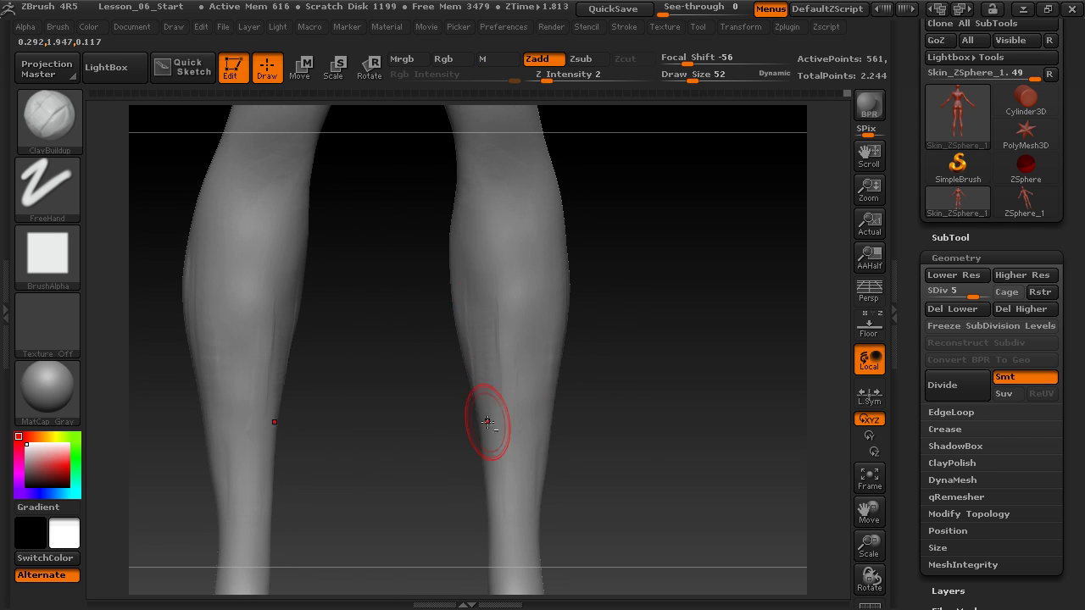
key("shift")
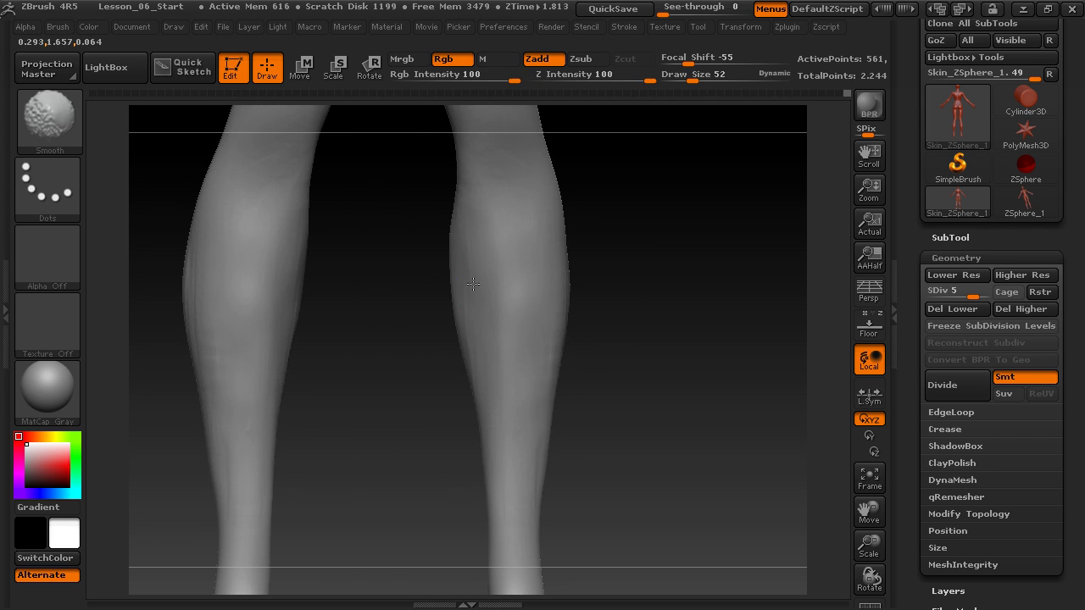
Step: Reduce the brush's draw size to 30 and build up the inner and outer ankle bones
mouse_move(610, 332)
left_mouse_down()
mouse_move(642, 293)
mouse_move(603, 235)
mouse_move(486, 286)
mouse_move(337, 430)
left_mouse_up()
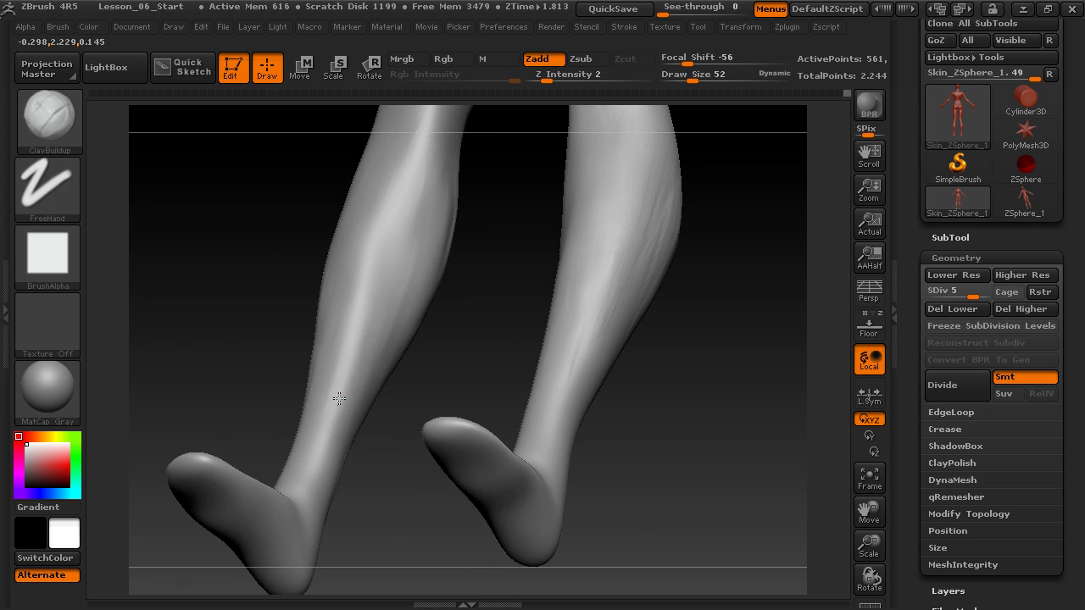
mouse_move(373, 494)
left_mouse_down()
mouse_move(393, 395)
mouse_move(332, 359)
mouse_move(387, 412)
mouse_move(416, 489)
mouse_move(351, 334)
mouse_move(380, 336)
mouse_move(390, 348)
mouse_move(378, 354)
mouse_move(443, 322)
mouse_move(474, 339)
mouse_move(385, 360)
mouse_move(398, 333)
mouse_move(392, 342)
left_mouse_up()
key("s")
key("s")
key("s")
left_click_drag(395, 337, 396, 345)
left_click_drag(326, 316, 439, 312)
mouse_move(393, 365)
left_mouse_down()
mouse_move(460, 339)
mouse_move(324, 344)
left_mouse_up()
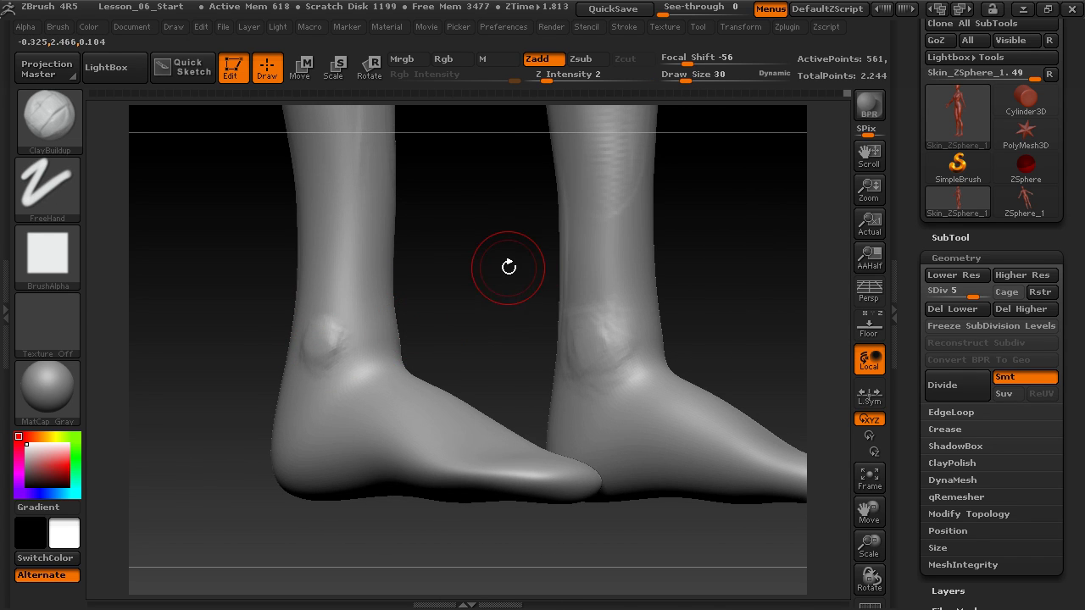
Step: Refine the ankle bones and sculpt the tendons running down the lower leg into the inner ankle
mouse_move(443, 278)
left_mouse_down()
mouse_move(398, 355)
mouse_move(392, 348)
mouse_move(422, 342)
left_mouse_up()
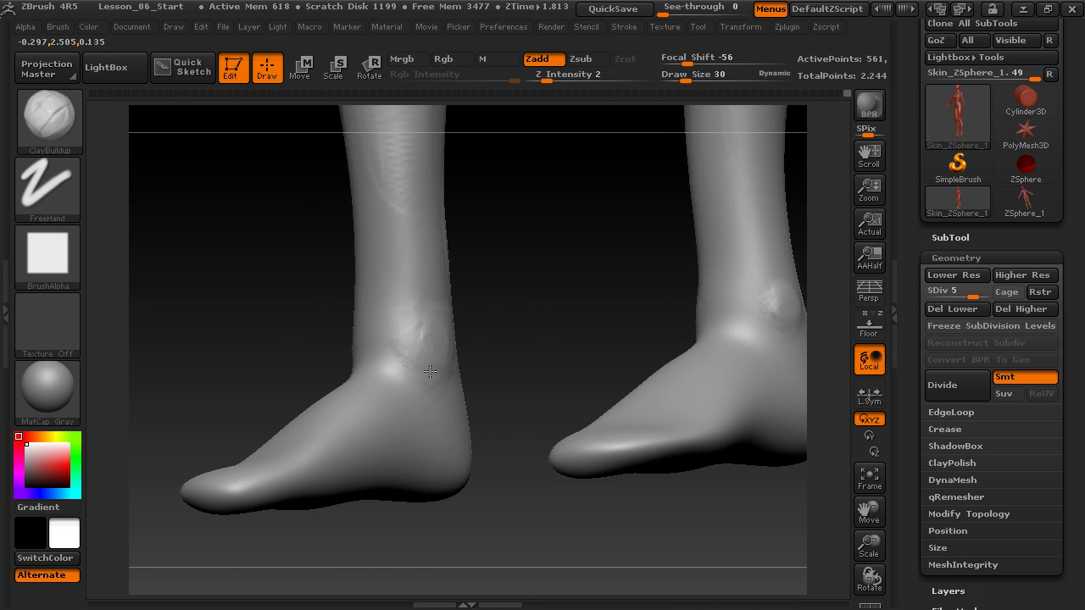
left_click_drag(475, 259, 425, 417)
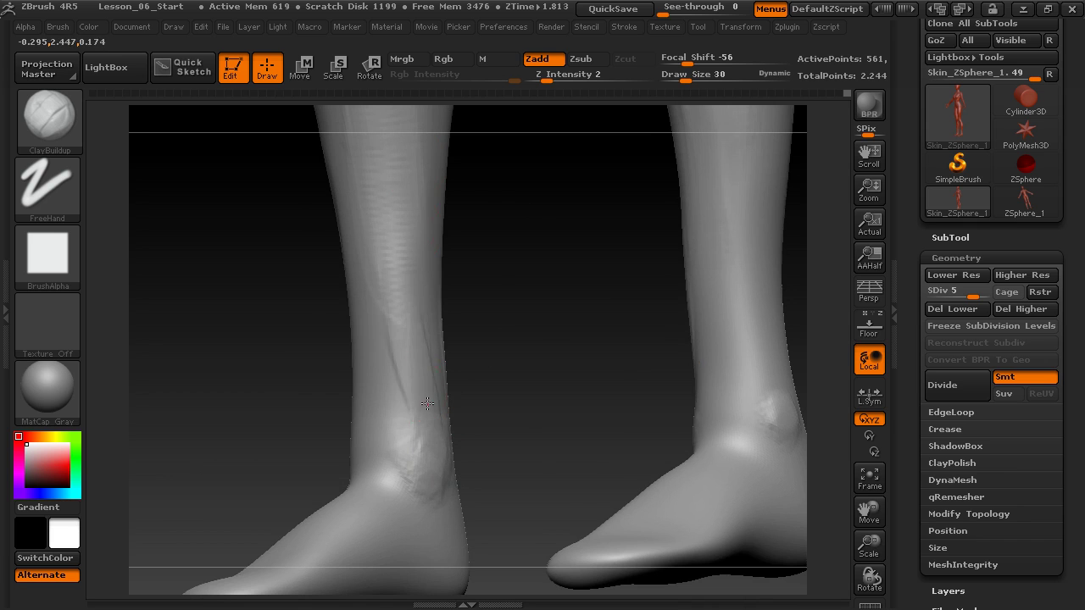
mouse_move(475, 382)
left_mouse_down()
mouse_move(508, 285)
mouse_move(434, 341)
mouse_move(484, 308)
mouse_move(396, 440)
left_mouse_up()
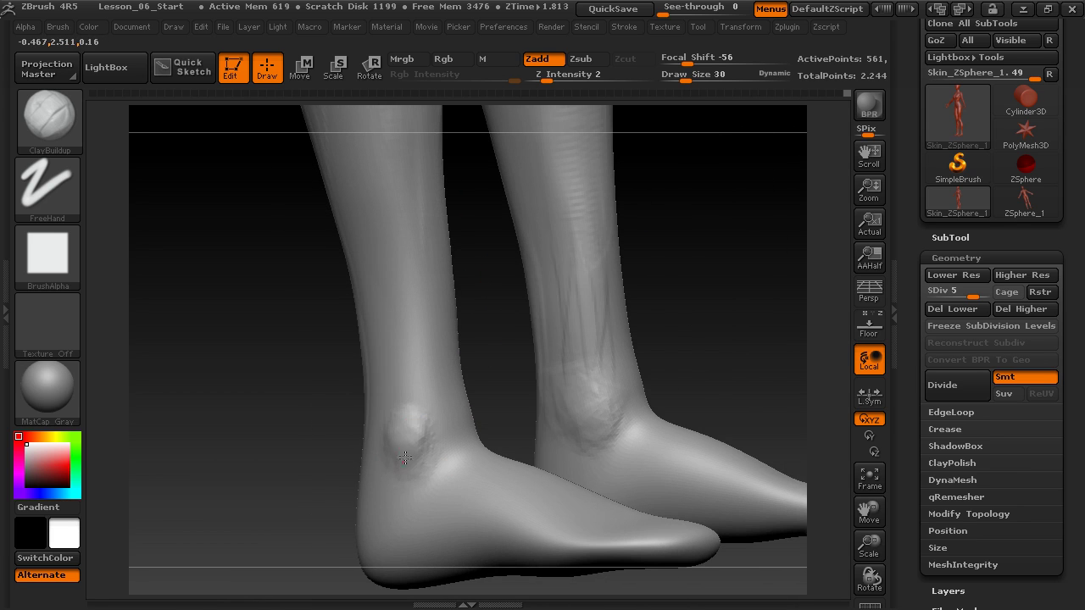
left_click_drag(396, 352, 416, 412)
Step: Add fine ClayBuildup strokes along the outer calf and down the side of the lower leg
mouse_move(255, 355)
left_mouse_down("alt")
mouse_move(255, 363)
mouse_move(279, 283)
mouse_move(306, 299)
left_mouse_up("alt")
left_click_drag(288, 415, 434, 243)
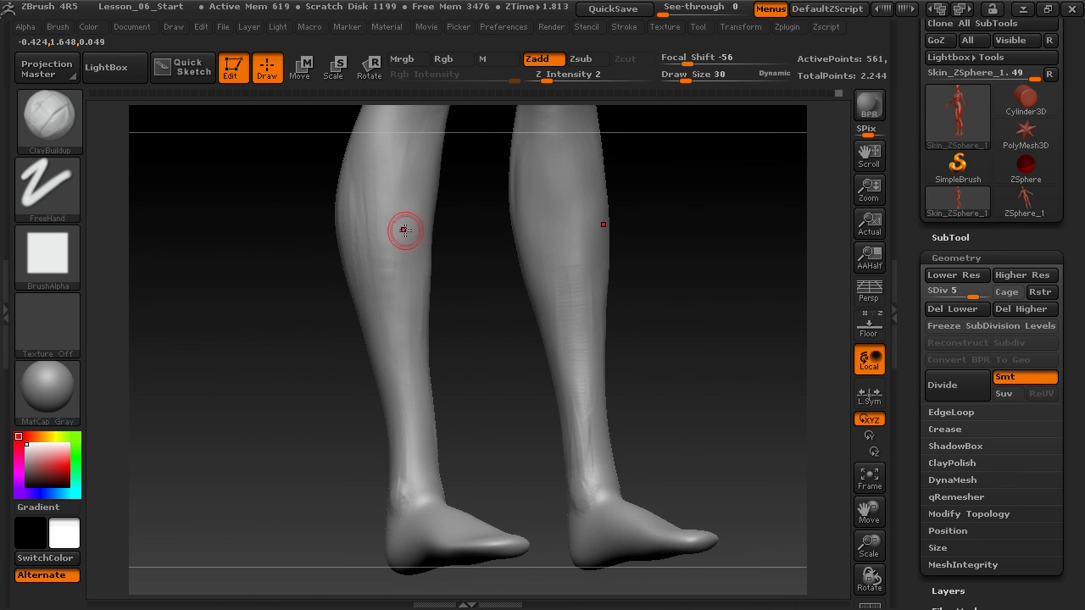
left_click_drag(452, 297, 374, 273)
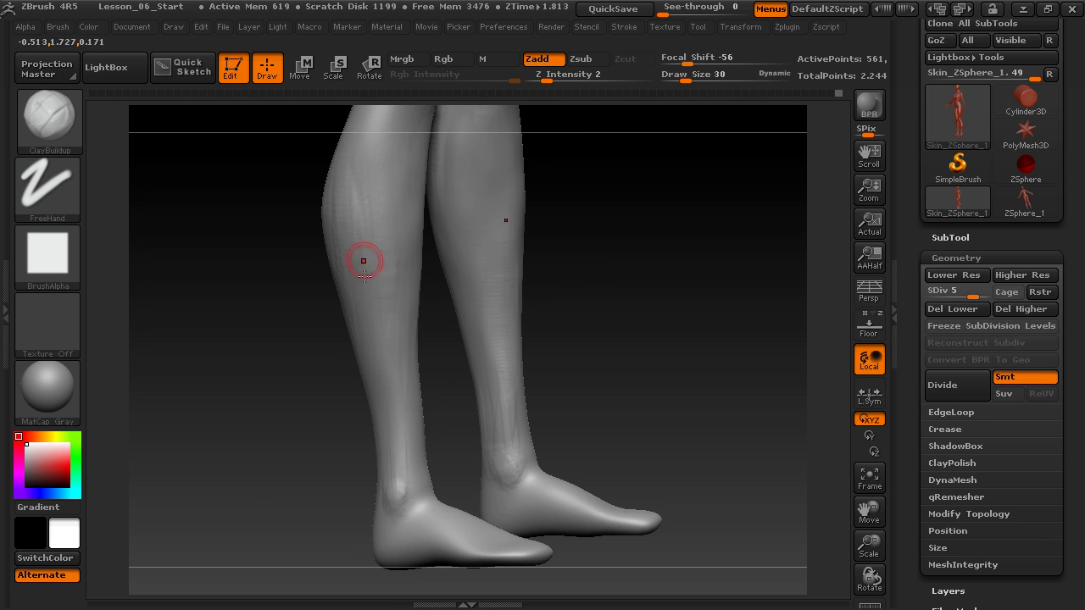
mouse_move(319, 410)
left_mouse_down()
mouse_move(273, 314)
mouse_move(324, 311)
left_mouse_up()
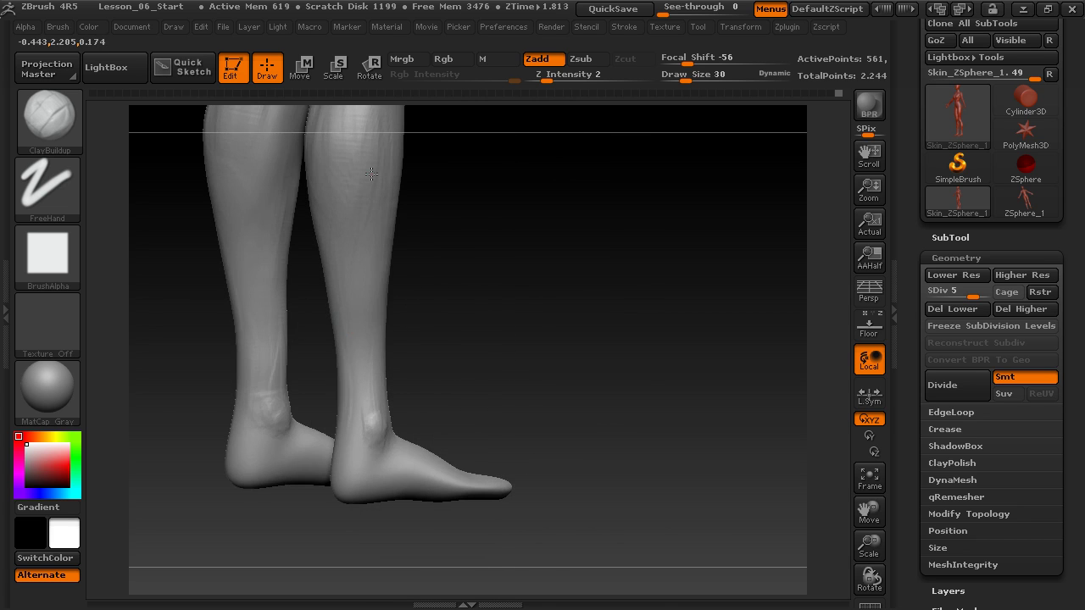
Step: Sculpt the Achilles tendon into the heel and build up the back of the heel with ClayBuildup
mouse_move(375, 187)
left_mouse_down()
mouse_move(492, 313)
mouse_move(443, 370)
mouse_move(446, 283)
mouse_move(466, 297)
mouse_move(361, 380)
left_mouse_up()
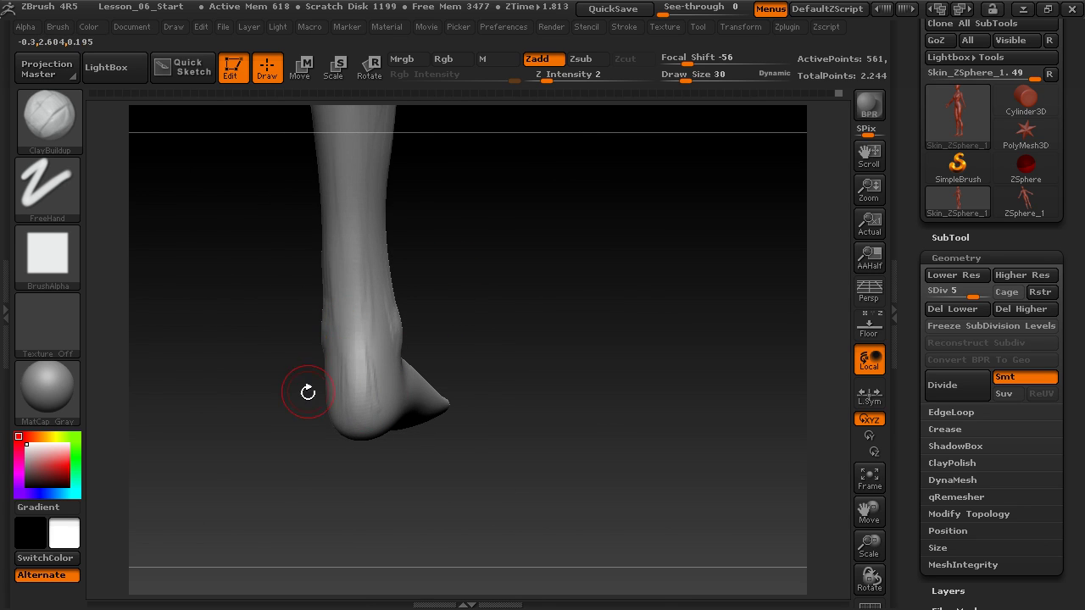
mouse_move(288, 431)
left_mouse_down()
mouse_move(344, 416)
mouse_move(344, 356)
mouse_move(334, 356)
mouse_move(430, 351)
mouse_move(386, 383)
left_mouse_up()
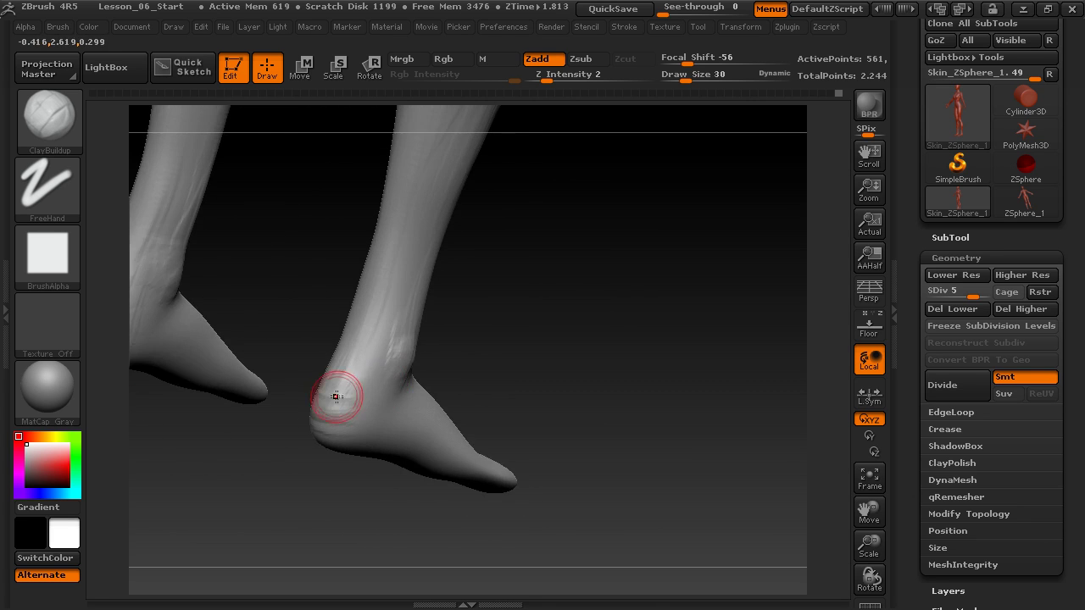
left_click_drag(340, 427, 293, 417)
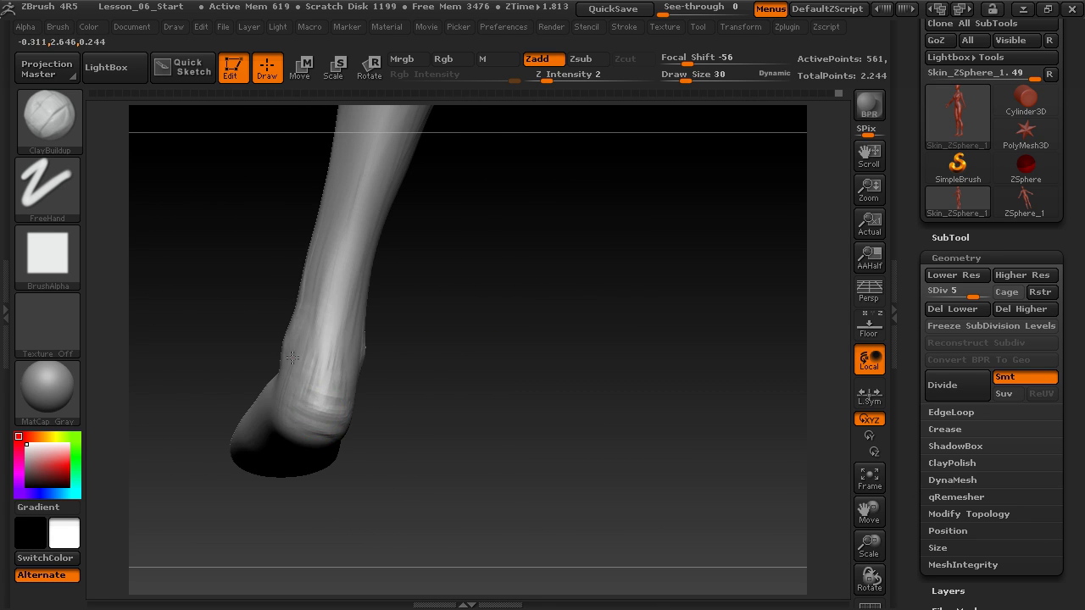
Step: Refine the Achilles tendon above the heel with ClayBuildup strokes running up the back of the lower leg
mouse_move(440, 296)
left_mouse_down()
mouse_move(428, 402)
mouse_move(353, 429)
left_mouse_up()
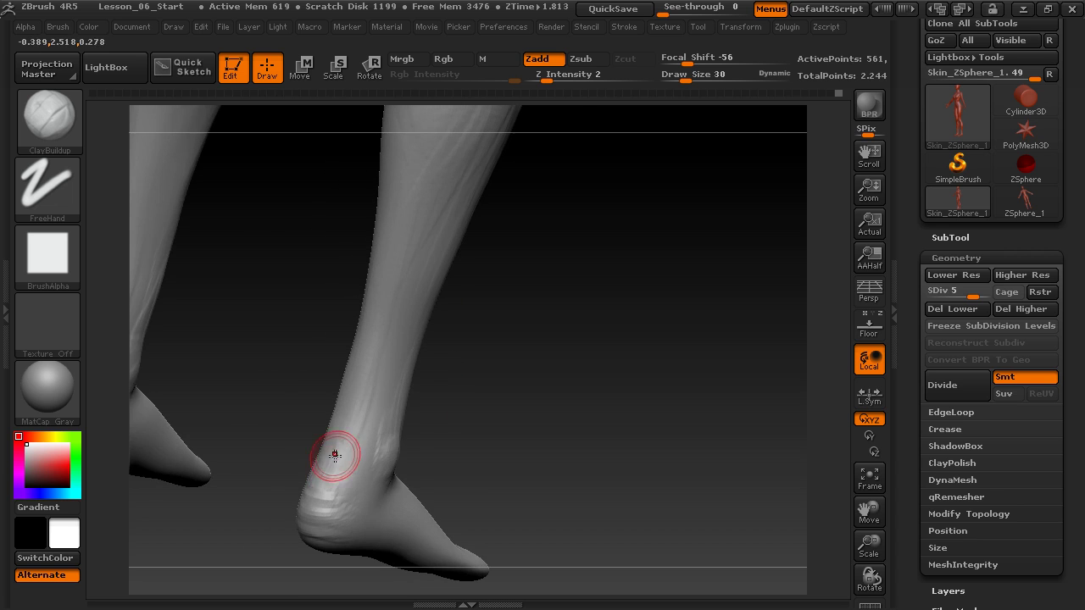
left_click_drag(326, 273, 334, 413)
mouse_move(561, 352)
left_mouse_down()
mouse_move(531, 390)
mouse_move(538, 267)
mouse_move(537, 296)
mouse_move(406, 371)
left_mouse_up()
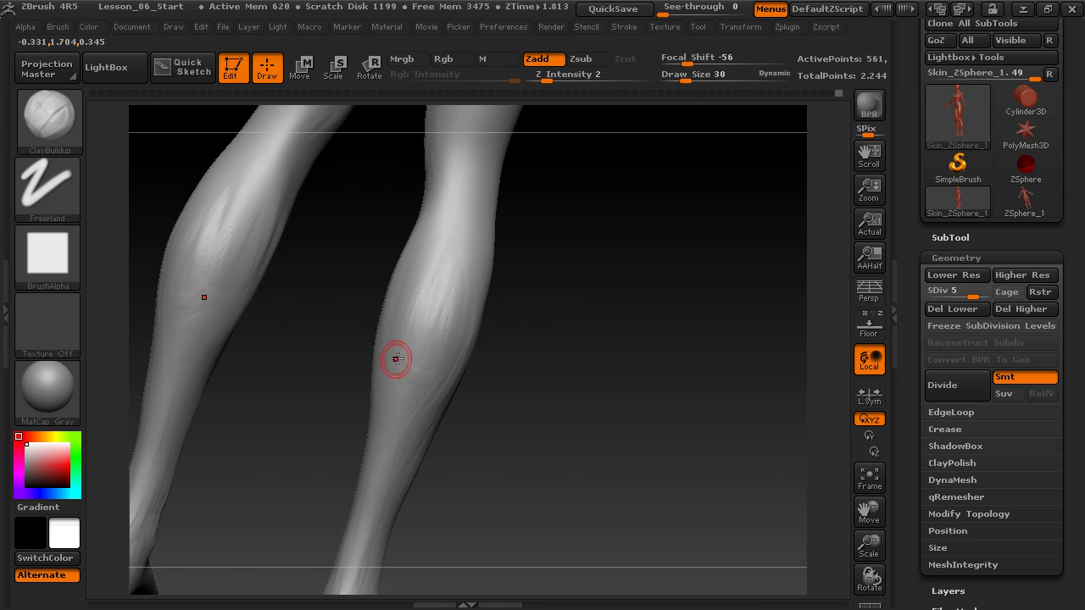
Step: Set the draw size to 46 and sculpt long muscle-fibre strokes down the back of the calves
left_click_drag(471, 376, 470, 339)
key("s")
left_click_drag(412, 391, 422, 390)
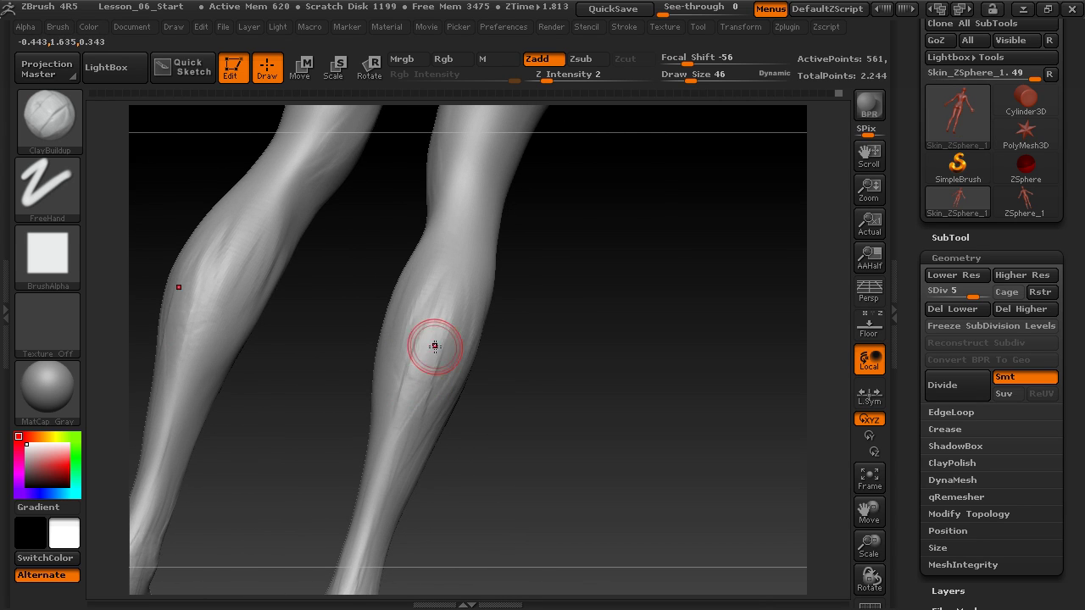
left_click_drag(496, 359, 565, 346)
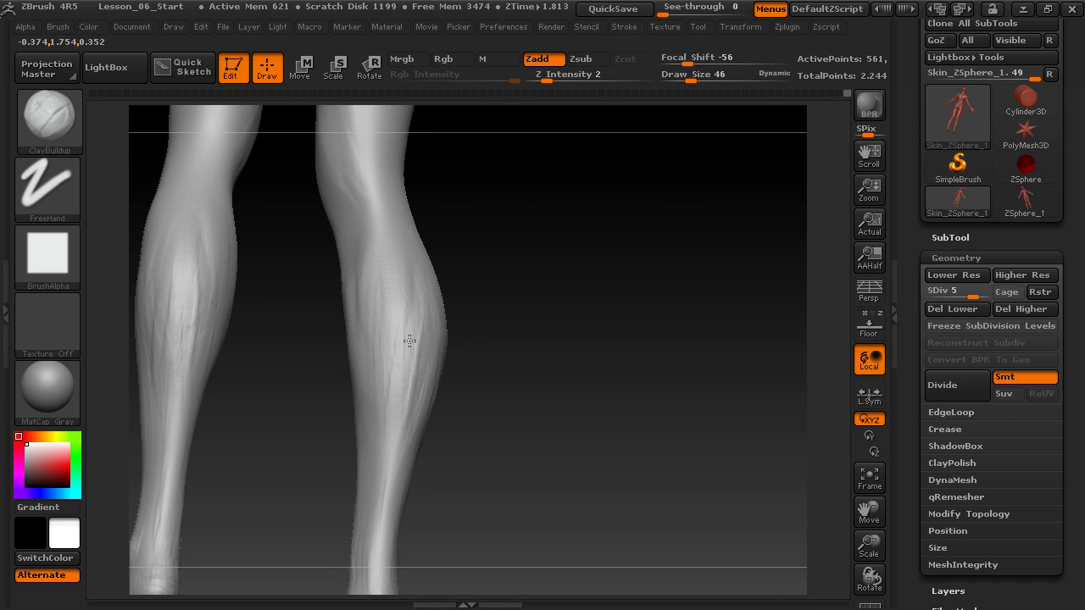
mouse_move(475, 246)
left_mouse_down()
mouse_move(508, 288)
mouse_move(400, 447)
left_mouse_up()
left_click_drag(521, 367, 420, 443)
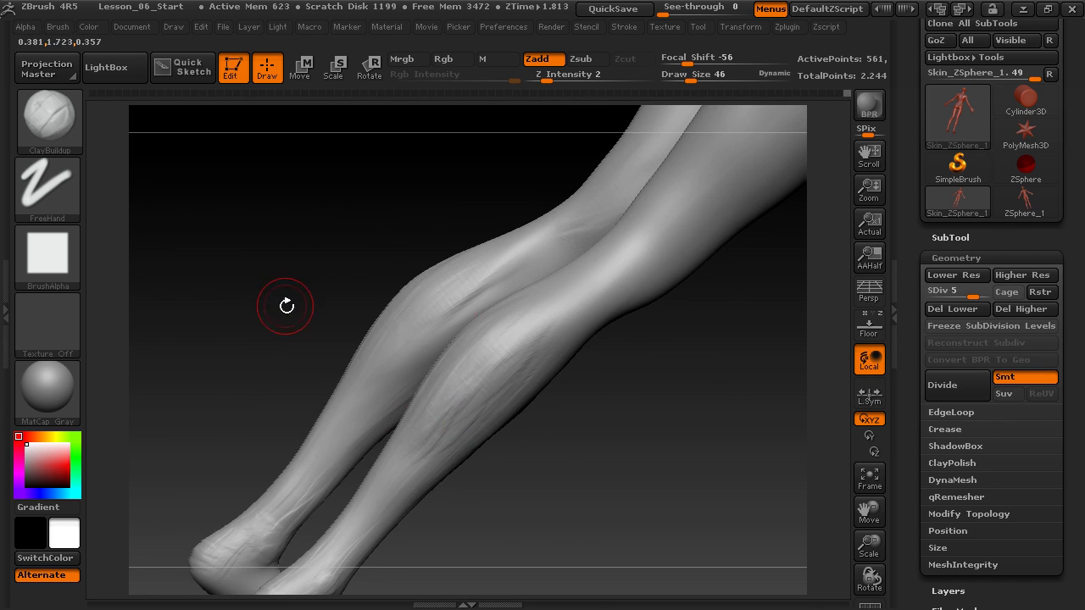
Step: Continue the ClayBuildup fibre strokes around the sides of the calves and toward the shins
left_click_drag(285, 299, 392, 417)
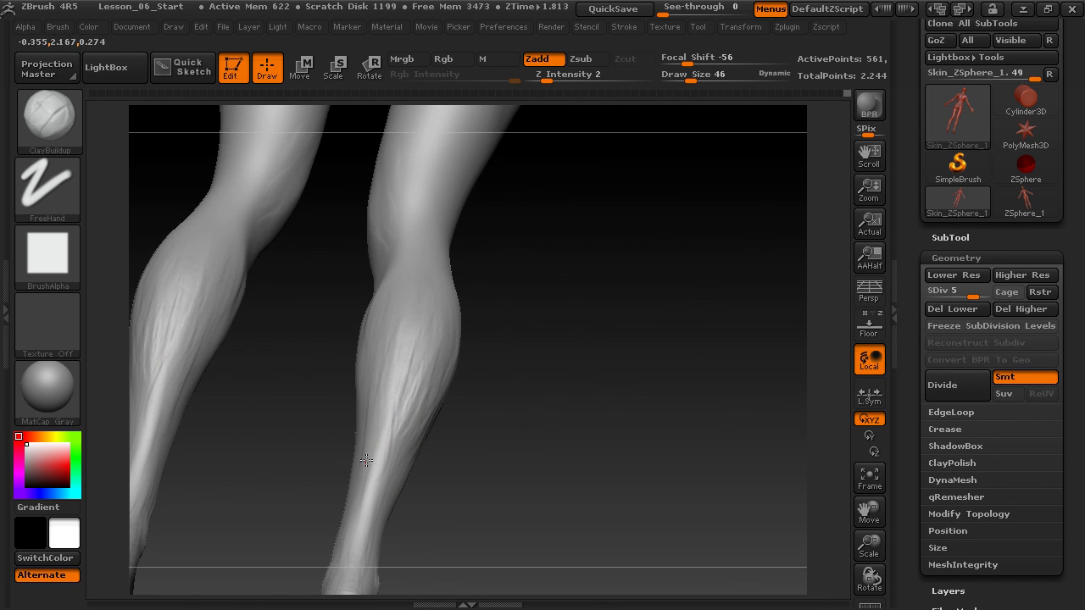
left_click_drag(511, 313, 525, 313)
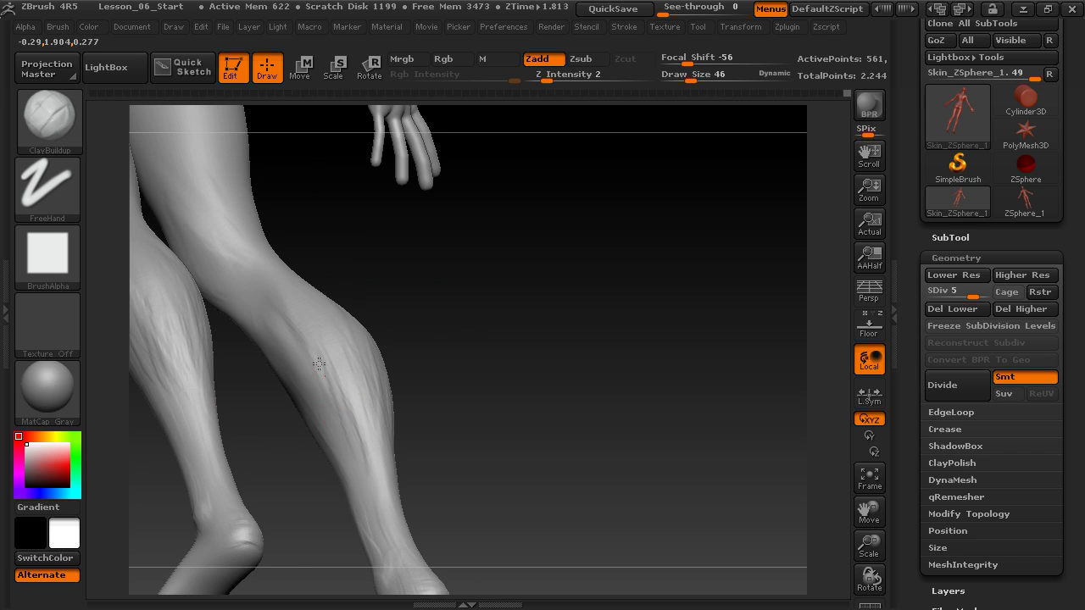
mouse_move(419, 338)
left_mouse_down()
mouse_move(453, 311)
mouse_move(453, 235)
mouse_move(441, 322)
mouse_move(492, 306)
mouse_move(421, 325)
left_mouse_up()
left_click_drag(397, 412, 338, 412)
left_click_drag(349, 279, 336, 371)
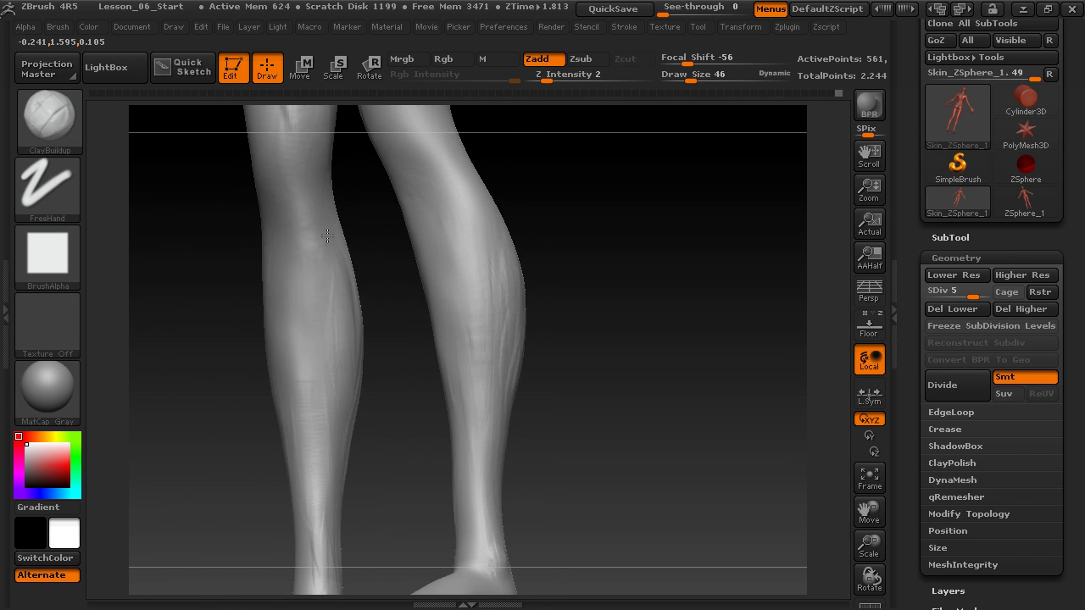
Step: Smooth the front of the knees and build up the kneecaps and the bumps below them
mouse_move(351, 294)
left_mouse_down()
mouse_move(388, 274)
mouse_move(399, 359)
mouse_move(351, 296)
left_mouse_up()
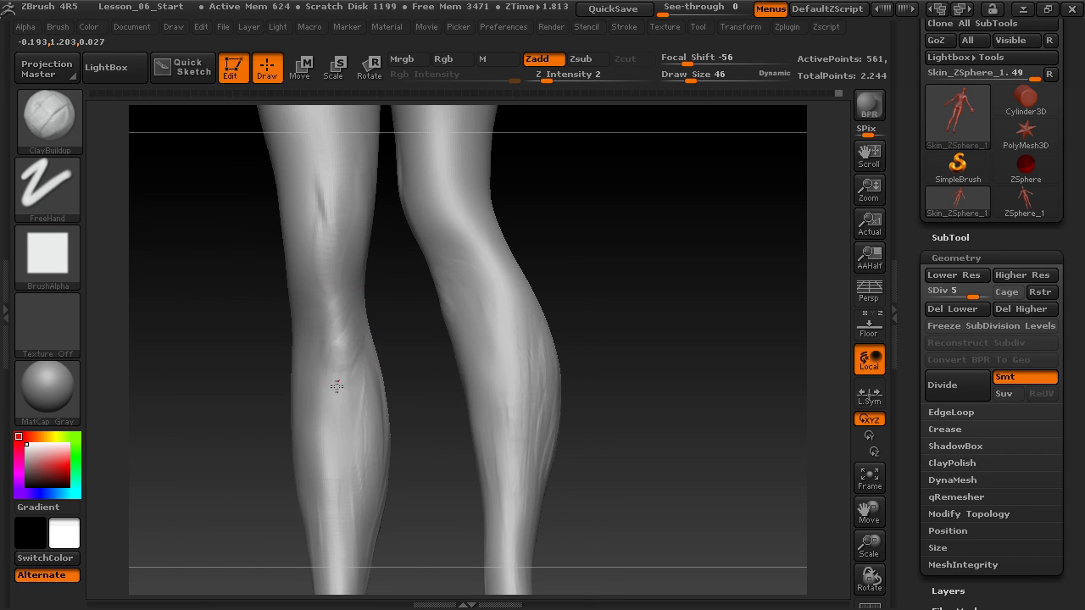
left_click_drag(361, 361, 332, 309, "shift")
left_click_drag(398, 311, 315, 351, "shift")
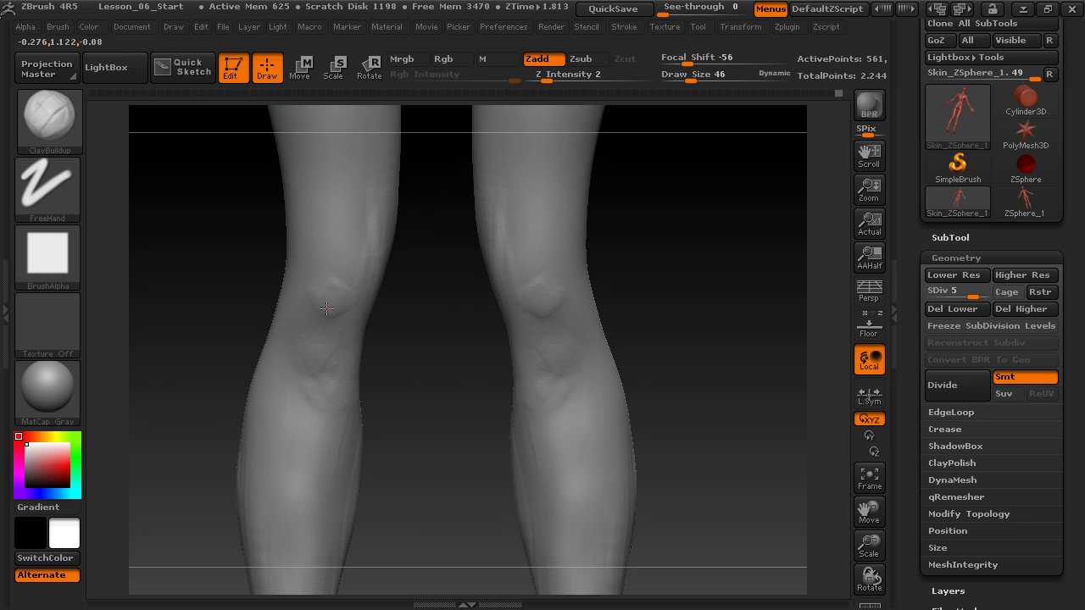
left_click_drag(324, 289, 338, 277)
left_click_drag(411, 288, 395, 319, "alt")
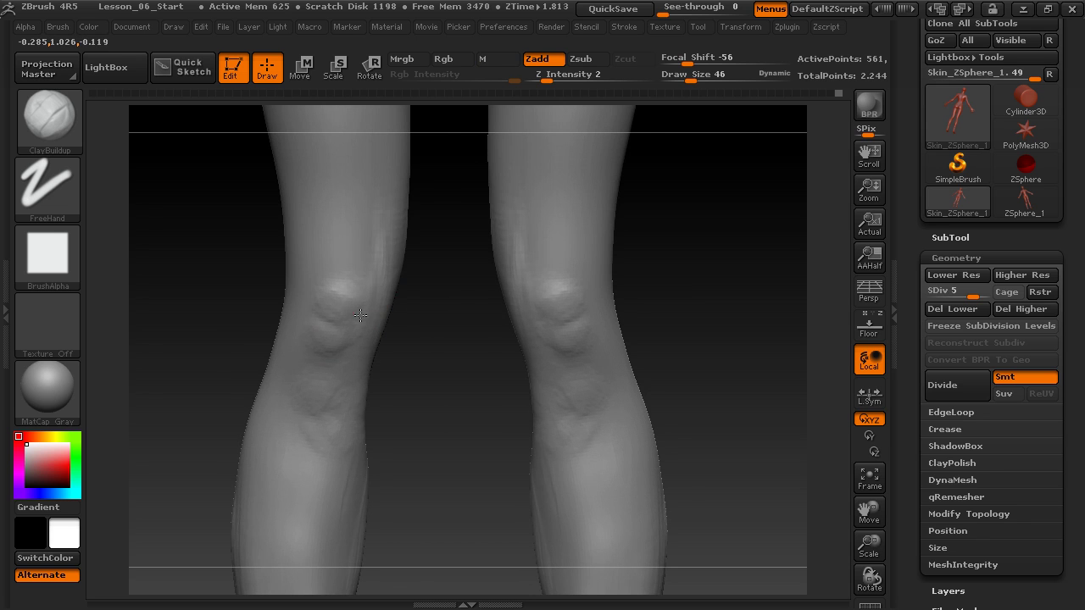
Step: Refine the kneecap contours and the tendon area beneath them with ClayBuildup strokes from several angles
left_click_drag(426, 335, 331, 330)
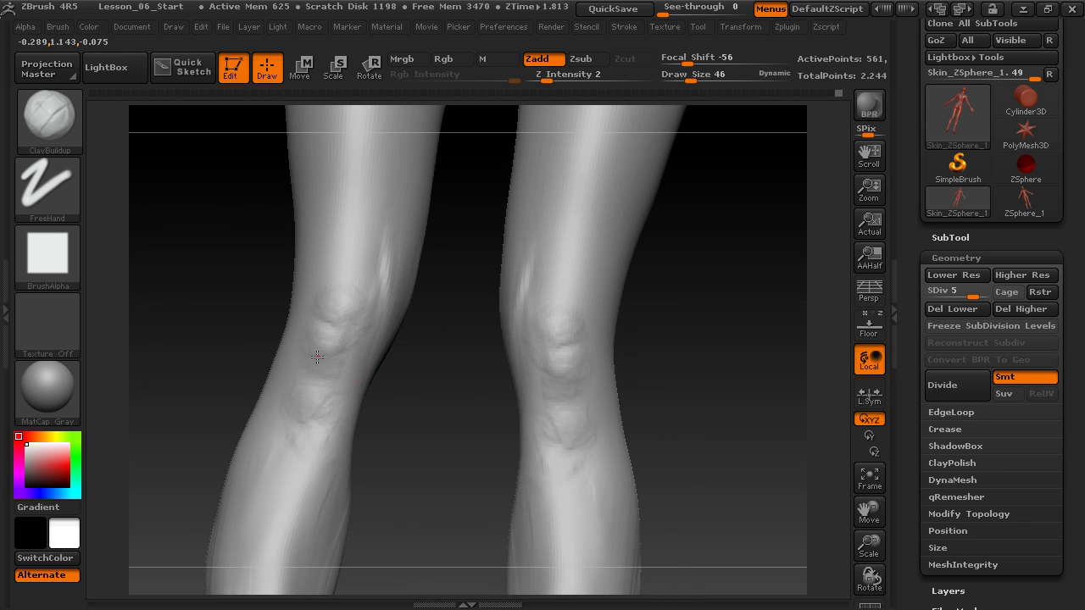
left_click_drag(460, 397, 322, 352)
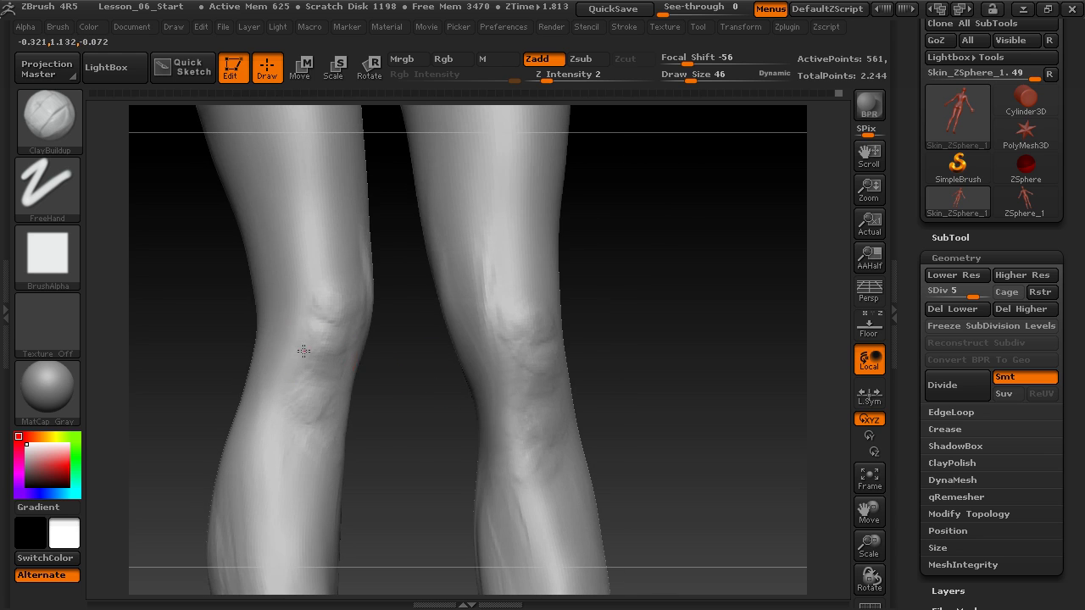
left_click_drag(394, 365, 375, 340)
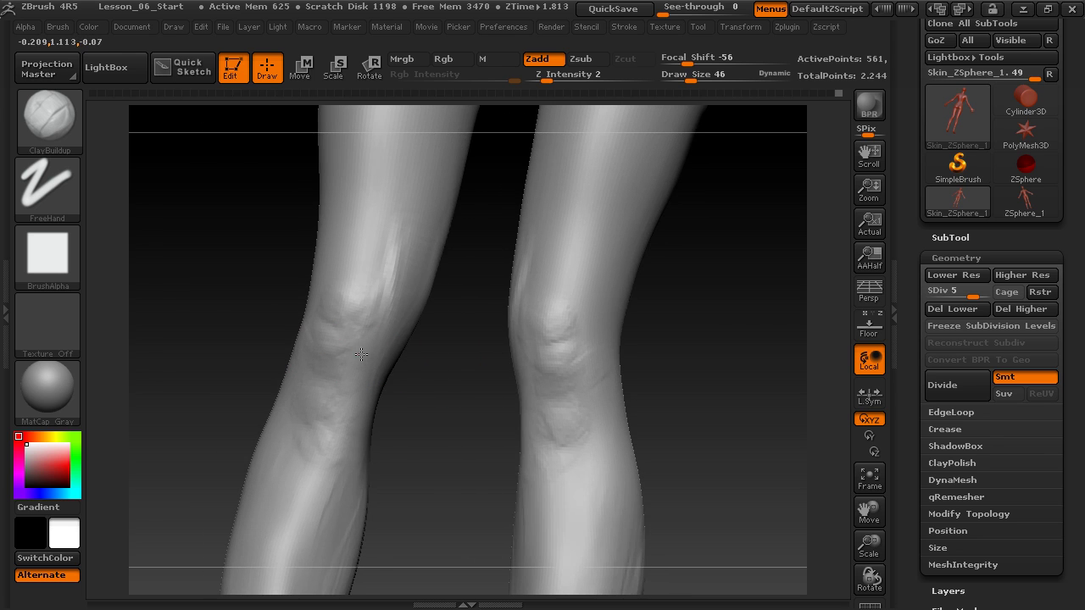
left_click_drag(423, 382, 412, 359)
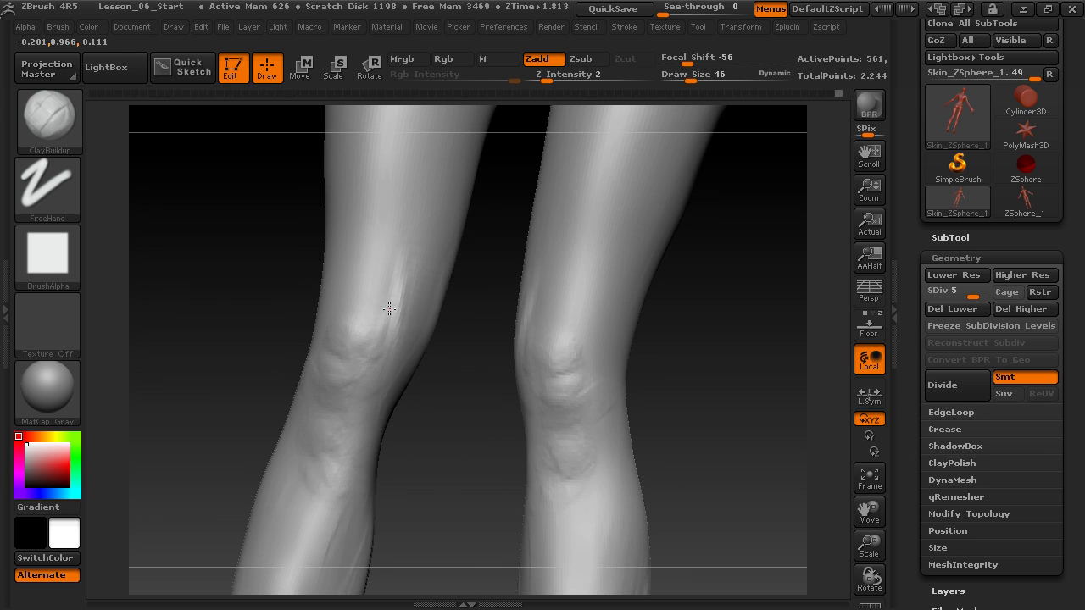
left_click_drag(463, 413, 421, 358)
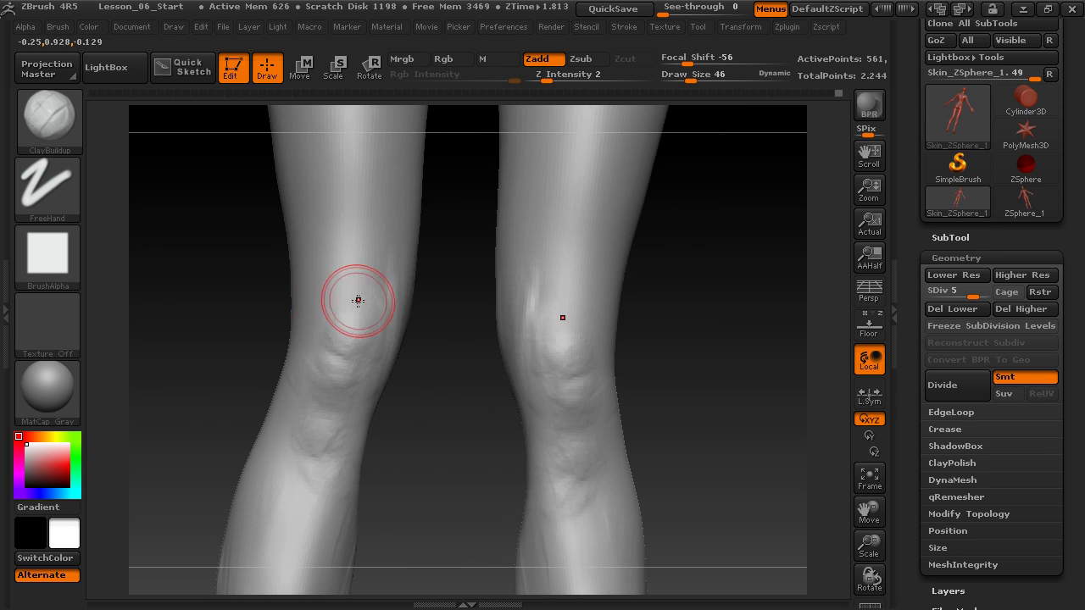
Step: Build up the lower thighs just above the kneecaps with short ClayBuildup strokes laid across the front
mouse_move(313, 293)
left_mouse_down()
mouse_move(366, 249)
mouse_move(311, 249)
left_mouse_up()
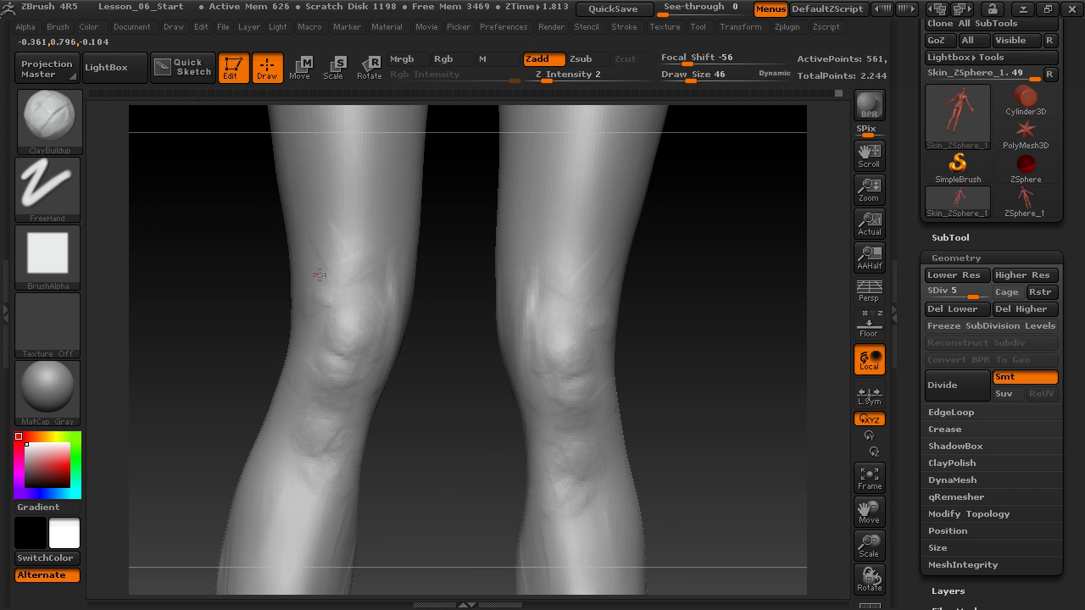
left_click_drag(354, 259, 397, 247)
mouse_move(428, 272)
left_mouse_down("alt")
mouse_move(431, 361)
mouse_move(376, 327)
mouse_move(383, 334)
left_mouse_up("alt")
mouse_move(446, 419)
left_mouse_down()
mouse_move(524, 423)
mouse_move(452, 402)
left_mouse_up()
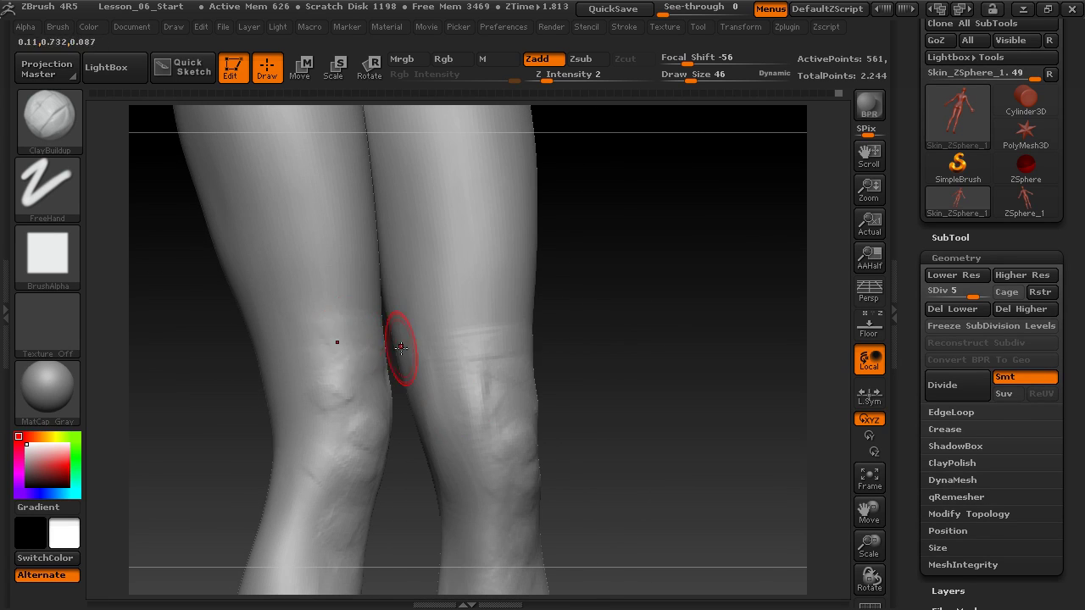
left_click_drag(376, 348, 339, 355)
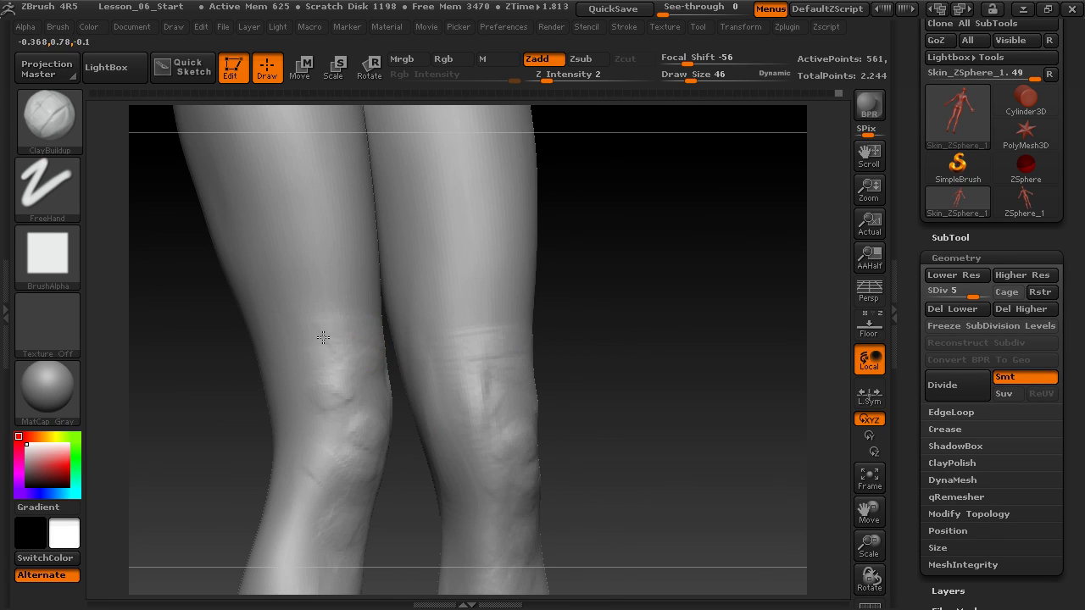
mouse_move(252, 391)
left_mouse_down()
mouse_move(213, 396)
mouse_move(251, 347)
mouse_move(288, 364)
mouse_move(364, 370)
mouse_move(357, 351)
left_mouse_up()
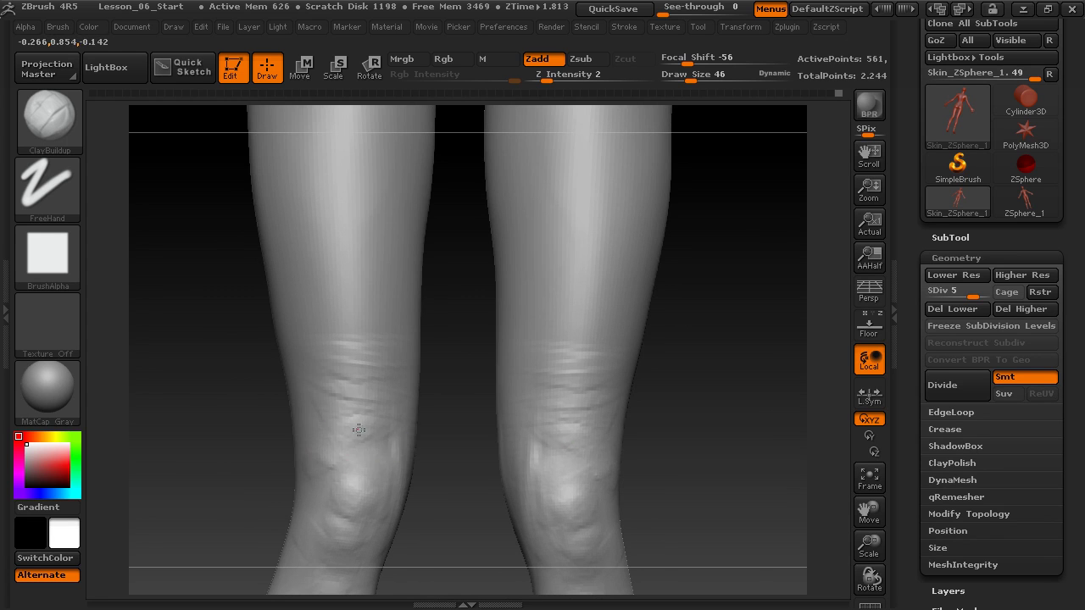
Step: Smooth the knees from the lower thigh strokes down to the bumps below the kneecaps
left_click_drag(235, 339, 336, 462)
mouse_move(180, 451)
left_mouse_down()
mouse_move(216, 424)
mouse_move(150, 466)
mouse_move(233, 300)
mouse_move(235, 353)
left_mouse_up()
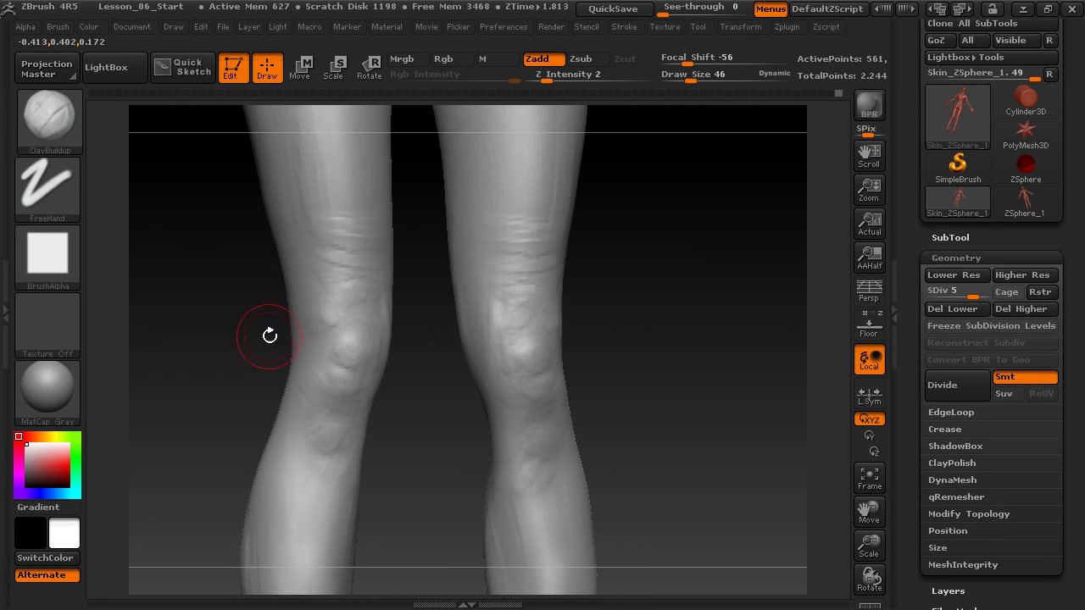
left_click_drag(334, 327, 337, 302, "shift")
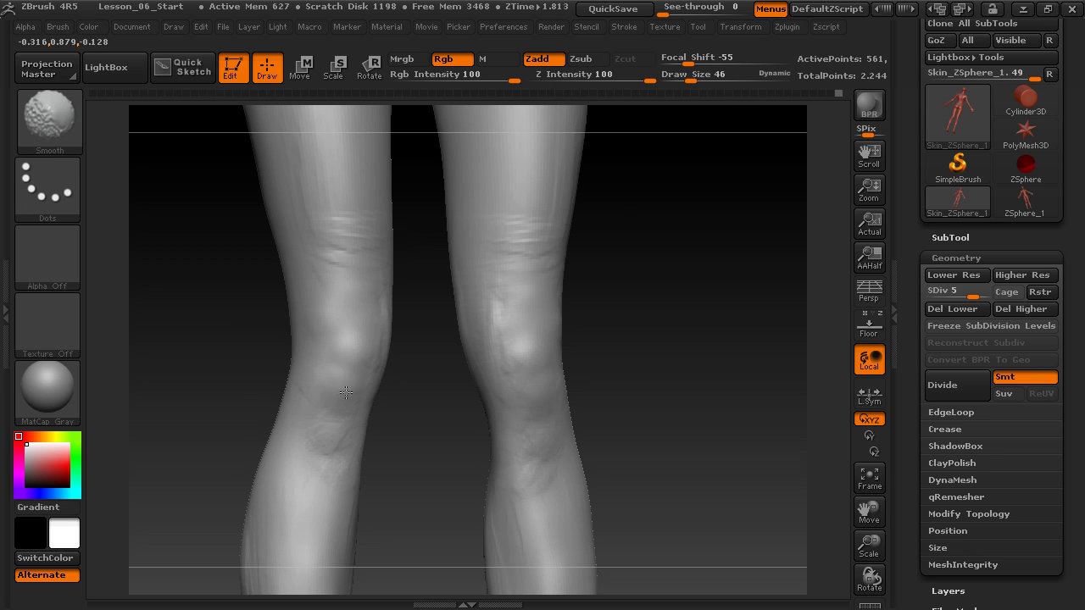
left_click_drag(239, 375, 274, 322)
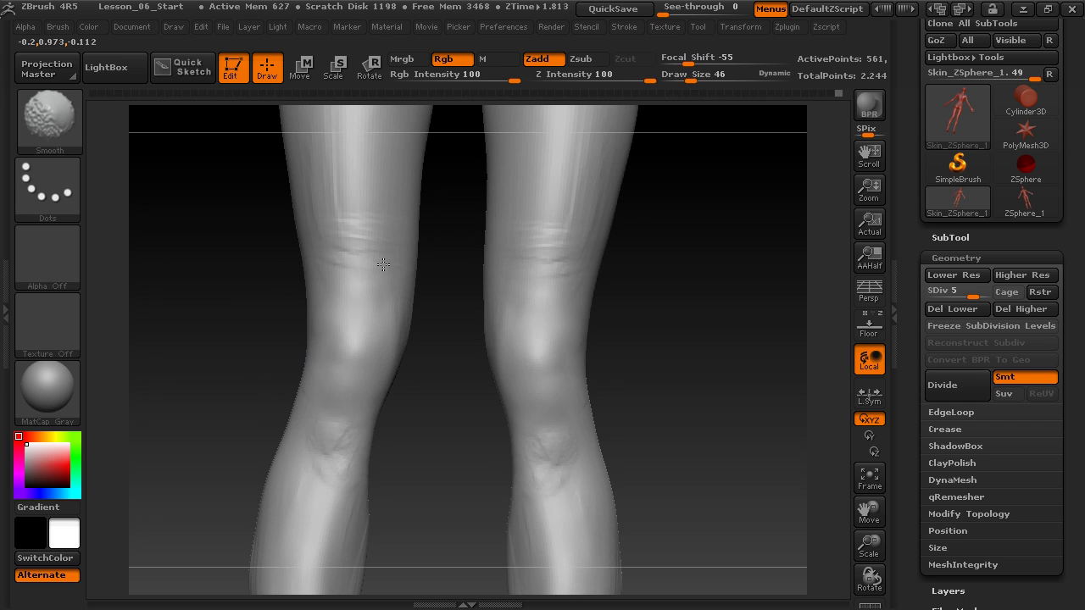
mouse_move(234, 286)
left_mouse_down("alt")
mouse_move(228, 279)
mouse_move(258, 347)
left_mouse_up("alt")
left_click_drag(460, 455, 446, 338, "alt")
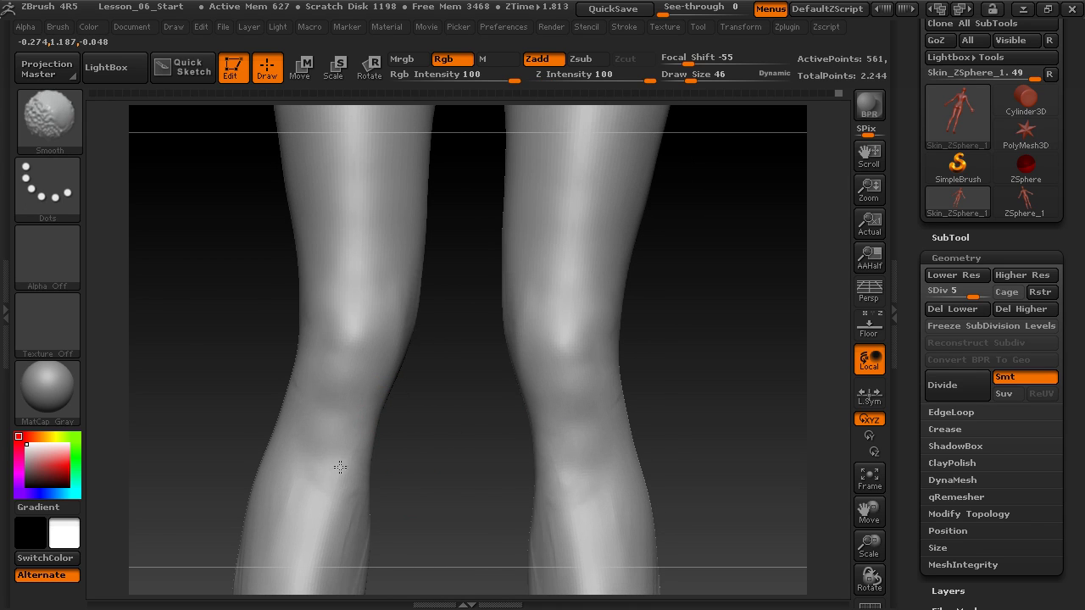
Step: Add ClayBuildup strokes to the upper shins and around the kneecaps, and smooth the area below the knees
mouse_move(327, 426)
left_mouse_down()
mouse_move(477, 436)
mouse_move(511, 339)
mouse_move(339, 401)
left_mouse_up()
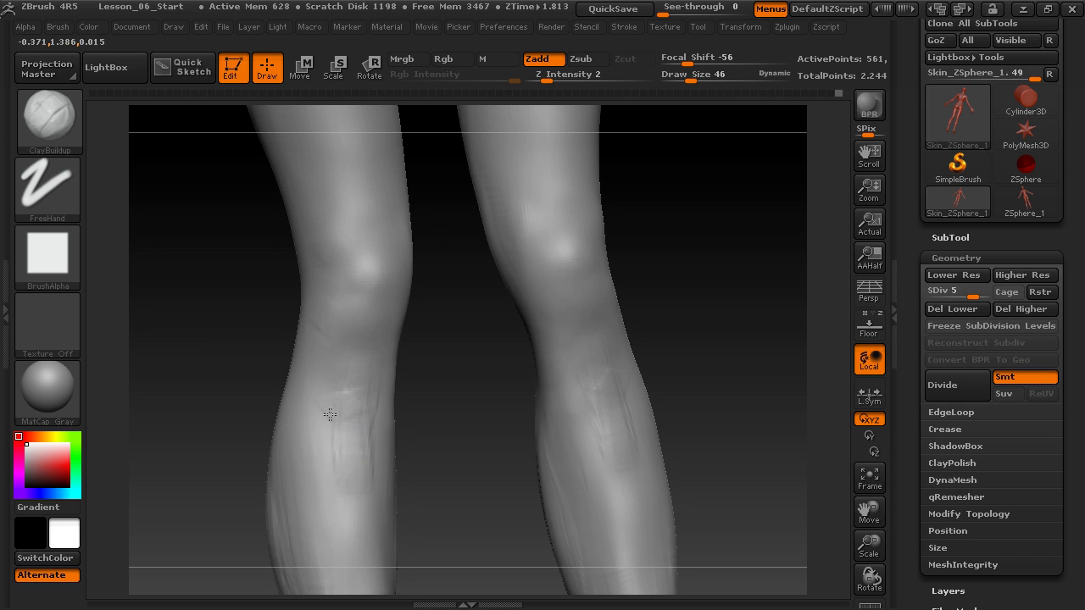
key("shift")
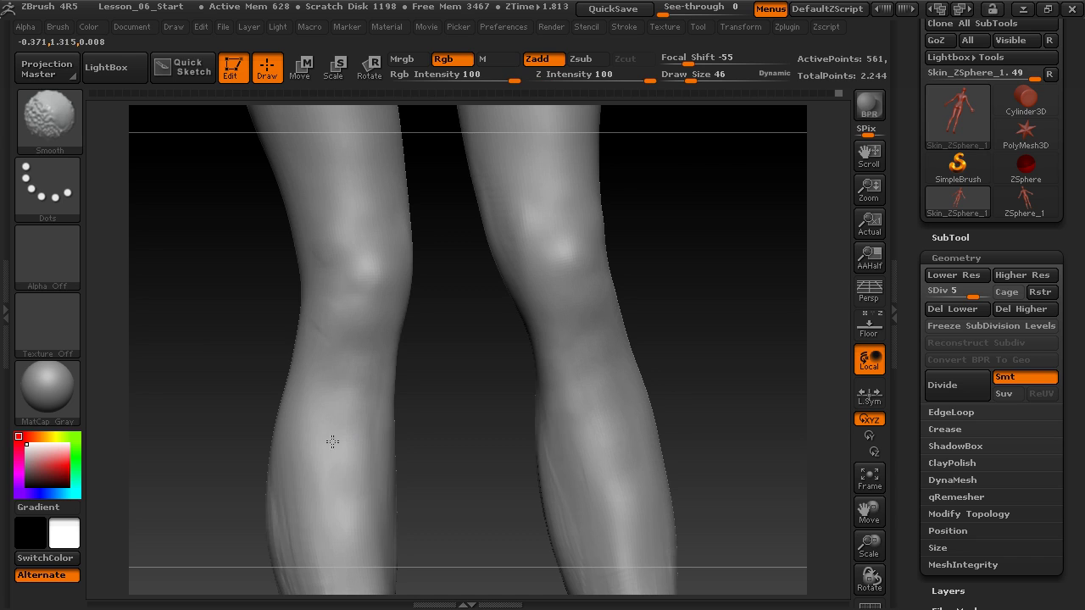
mouse_move(419, 395)
left_mouse_down()
mouse_move(477, 404)
mouse_move(439, 518)
mouse_move(395, 464)
left_mouse_up()
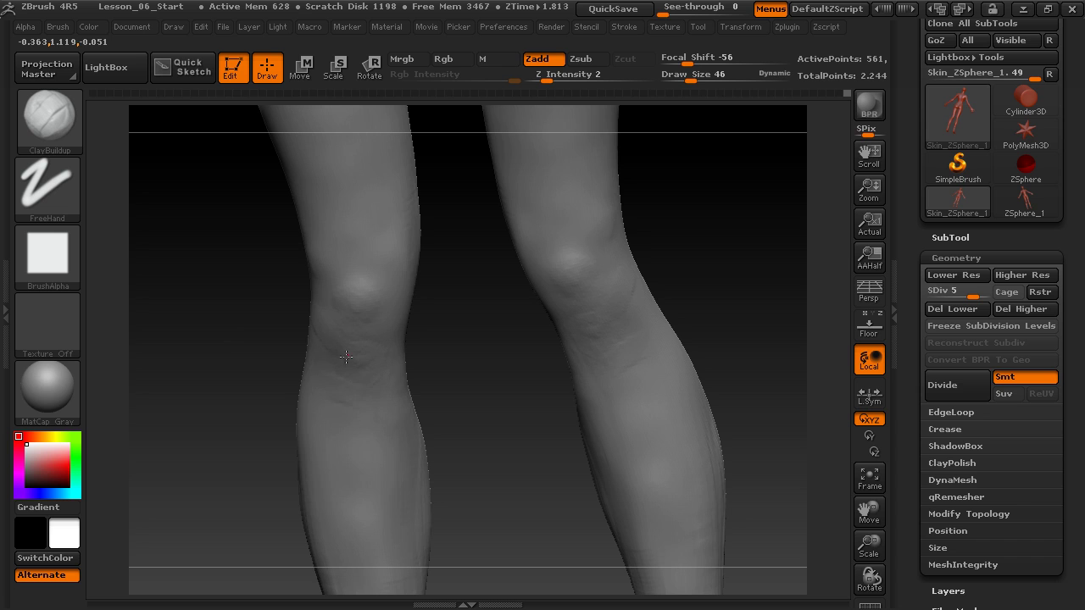
left_click_drag(453, 384, 459, 323, "alt")
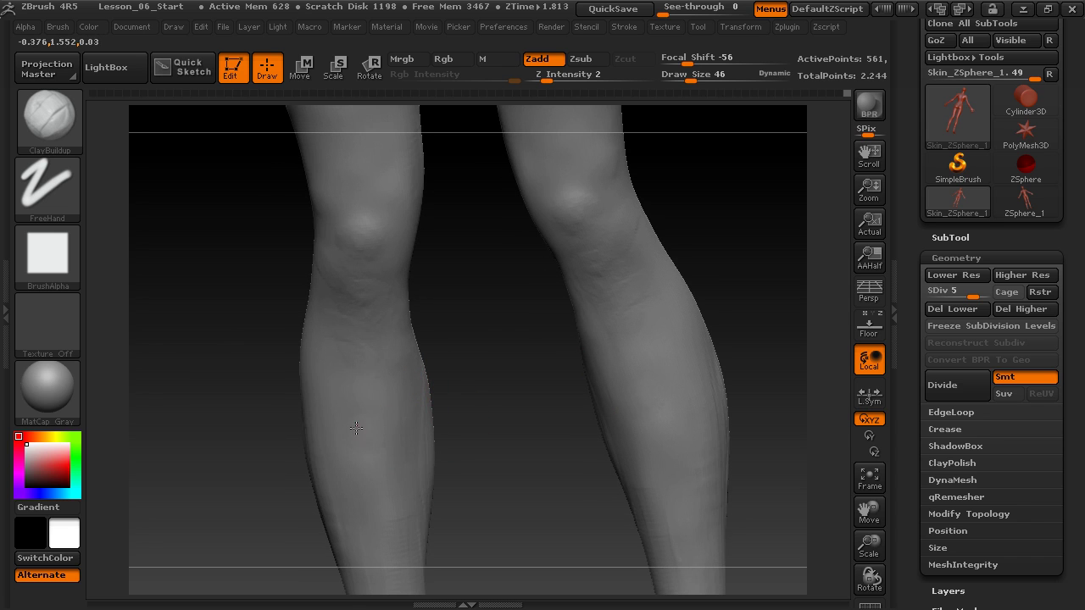
key("shift")
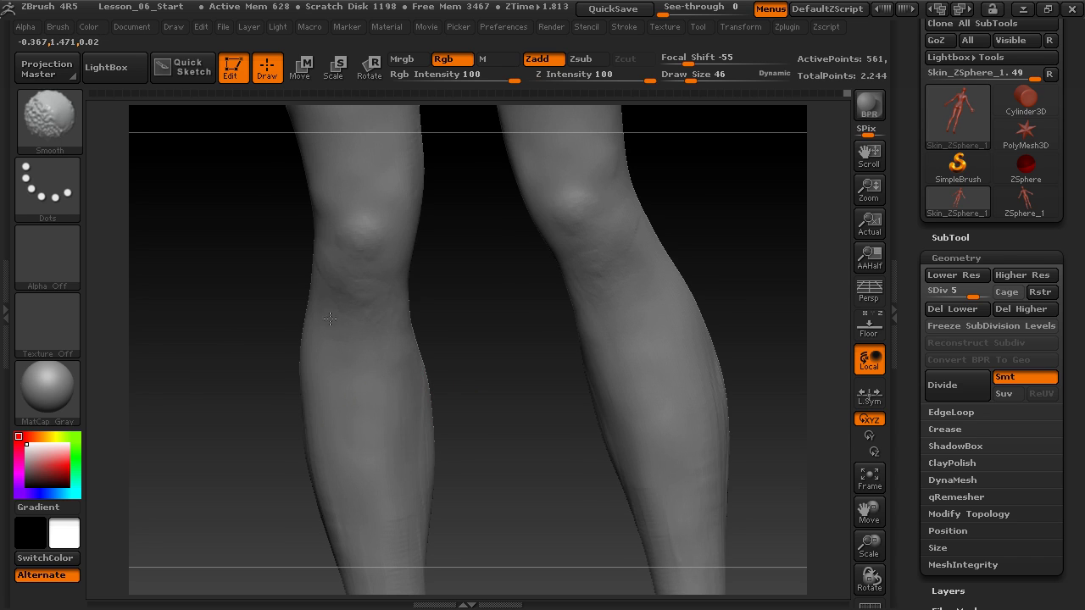
Step: Sharpen the rounded form of the kneecaps and the tendon below them with ClayBuildup, working from front and side
mouse_move(229, 309)
left_mouse_down()
mouse_move(316, 305)
mouse_move(317, 288)
mouse_move(533, 279)
mouse_move(477, 325)
mouse_move(421, 292)
mouse_move(402, 333)
mouse_move(419, 311)
left_mouse_up()
left_click_drag(315, 380, 344, 331)
mouse_move(420, 289)
left_mouse_down()
mouse_move(625, 296)
mouse_move(537, 273)
mouse_move(435, 298)
left_mouse_up()
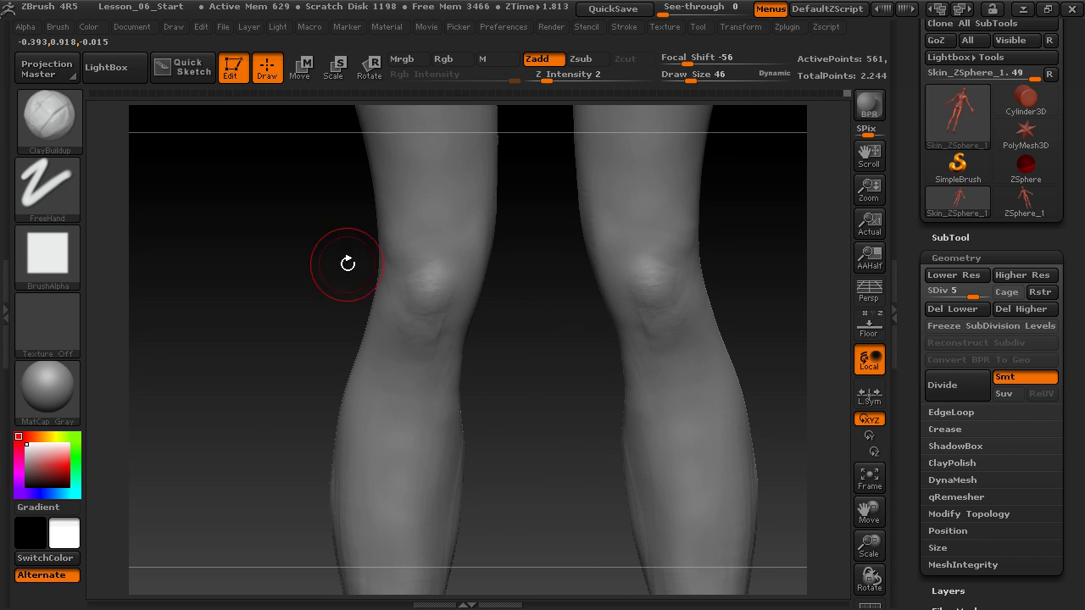
left_click_drag(347, 263, 422, 250)
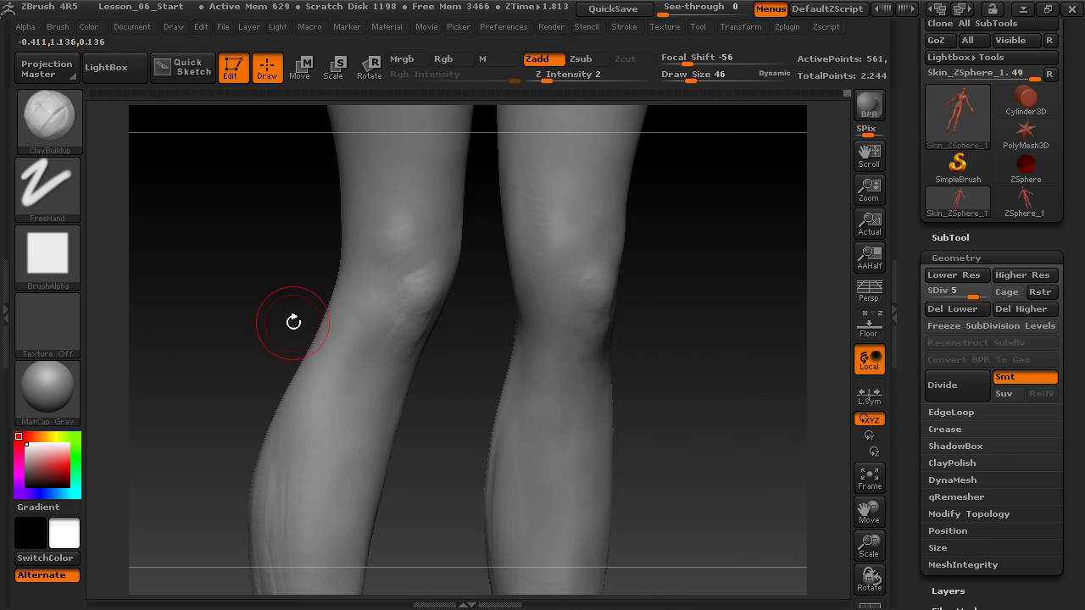
left_click_drag(291, 315, 310, 290)
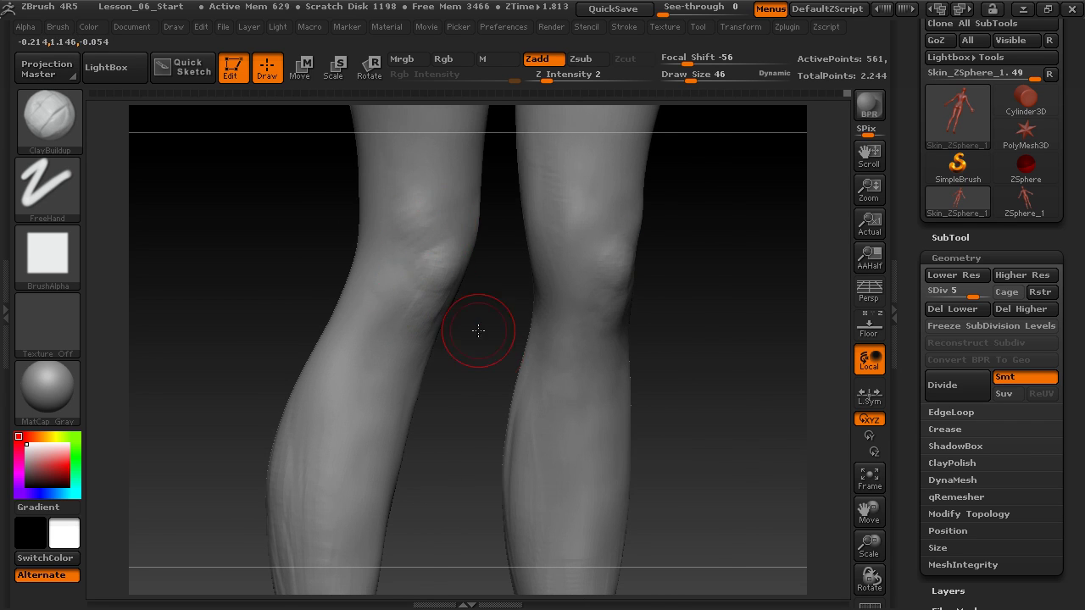
left_click_drag(477, 327, 417, 313)
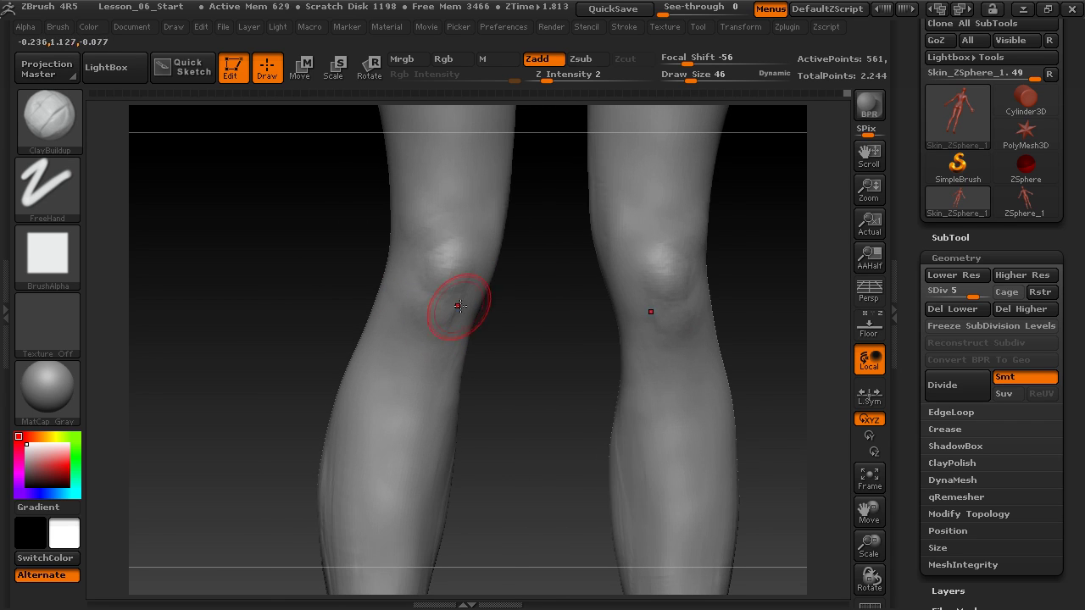
right_click_drag(407, 310, 463, 273)
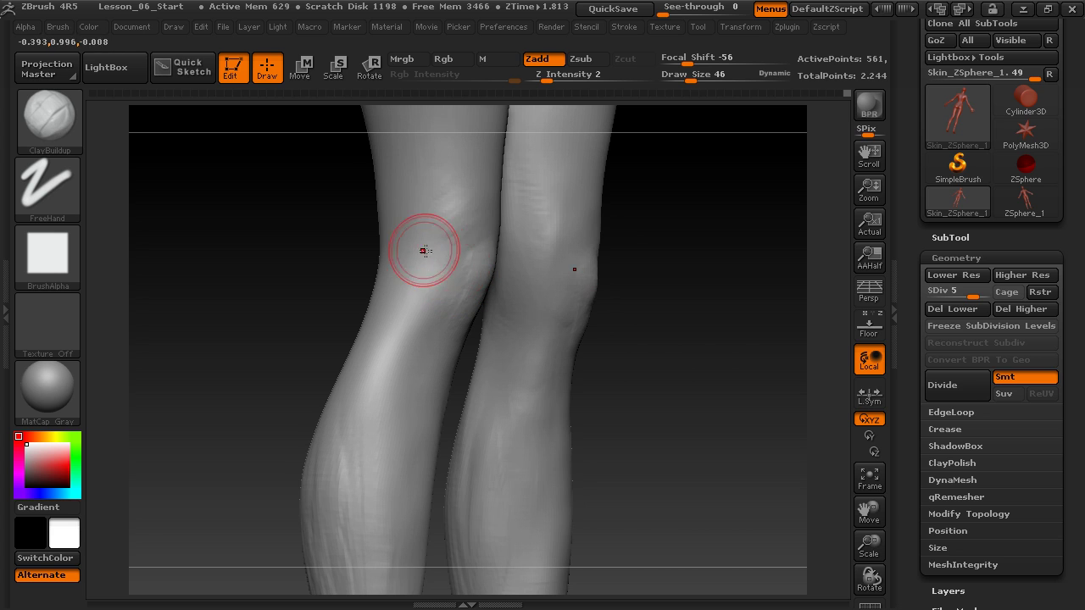
Step: Sculpt the sides of the knees and the tendons running from the back of the knee into the calf
mouse_move(325, 262)
left_mouse_down()
mouse_move(305, 286)
mouse_move(496, 317)
left_mouse_up()
mouse_move(274, 343)
left_mouse_down()
mouse_move(263, 280)
mouse_move(326, 333)
mouse_move(348, 337)
left_mouse_up()
left_click_drag(518, 414, 521, 334)
left_click_drag(522, 269, 491, 407)
mouse_move(394, 347)
left_mouse_down()
mouse_move(470, 354)
mouse_move(505, 409)
left_mouse_up()
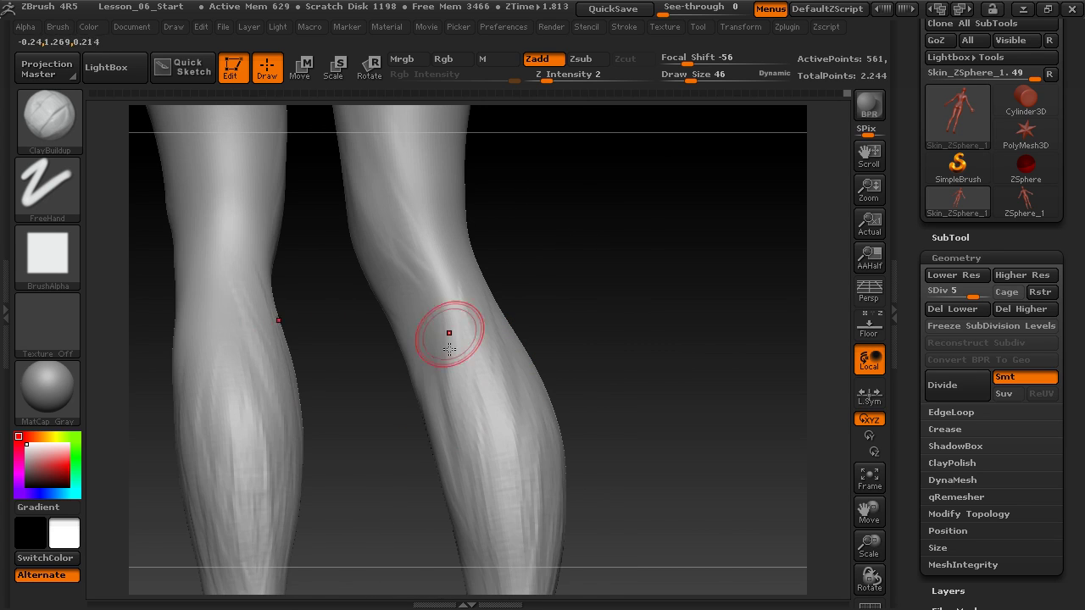
Step: Build up long muscle strokes from the outer side of the knee down the outer calf
left_click_drag(590, 296, 468, 388)
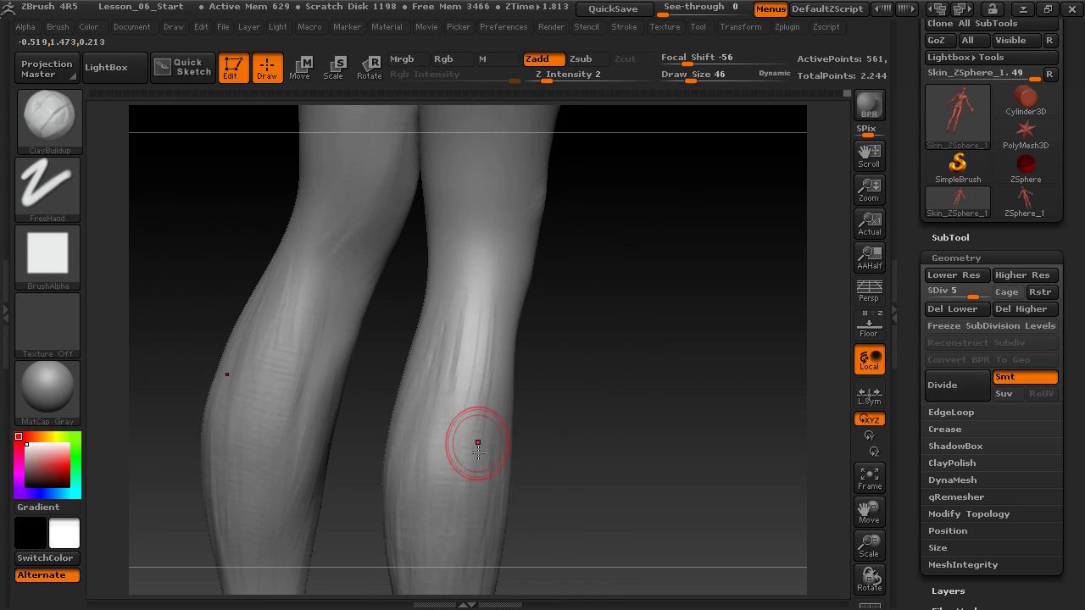
left_click_drag(581, 358, 496, 404)
left_click_drag(483, 475, 534, 307)
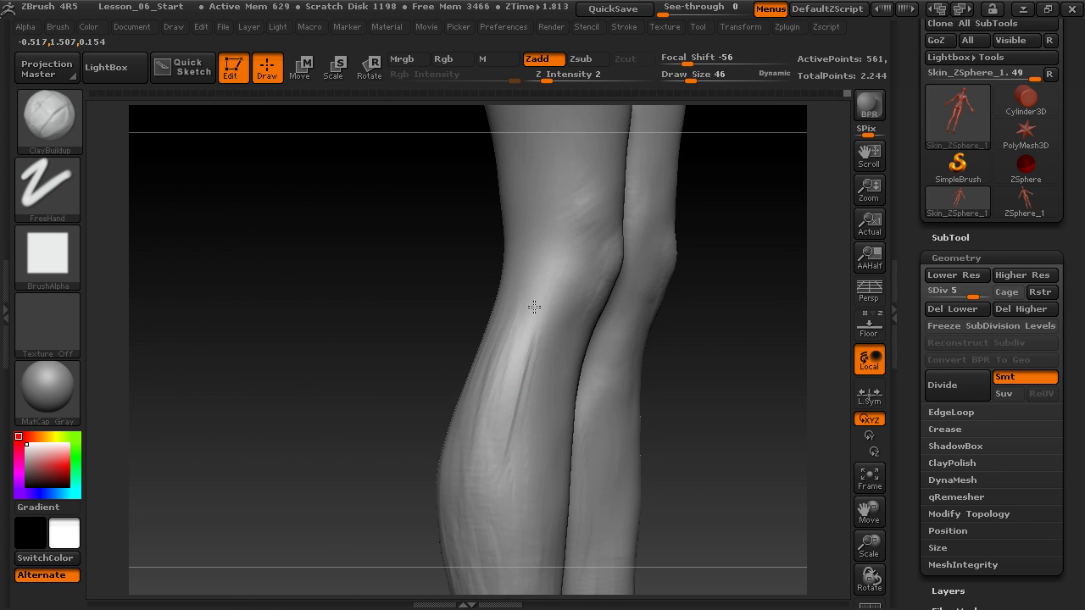
left_click_drag(515, 495, 531, 361)
mouse_move(384, 407)
left_mouse_down("alt")
mouse_move(342, 344)
mouse_move(443, 344)
left_mouse_up("alt")
left_click_drag(510, 381, 535, 285)
mouse_move(501, 438)
left_mouse_down()
mouse_move(534, 305)
mouse_move(521, 423)
mouse_move(533, 295)
left_mouse_up()
left_click_drag(390, 349, 297, 331)
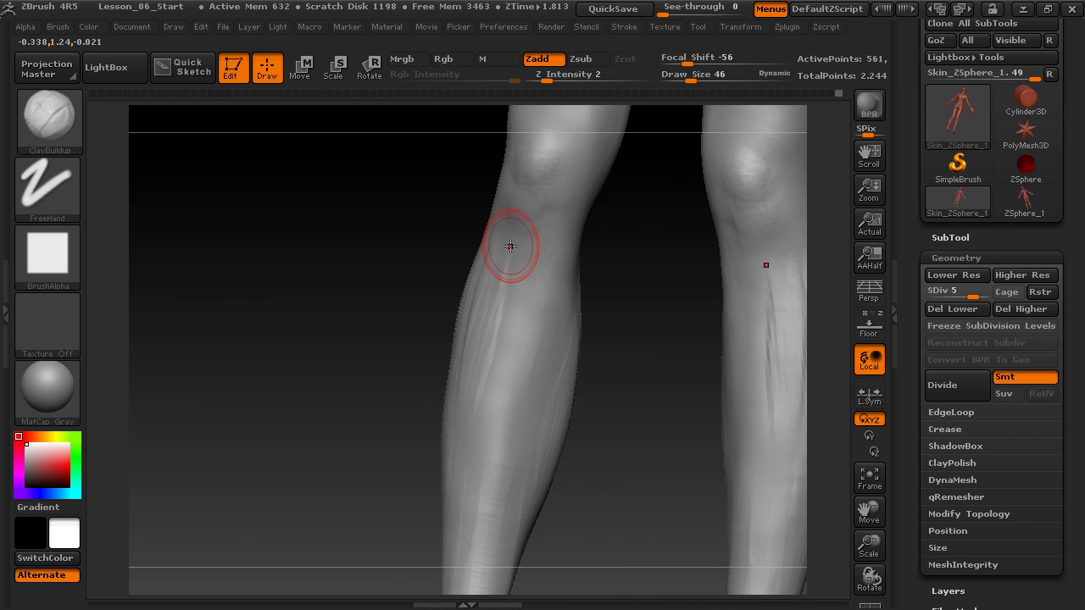